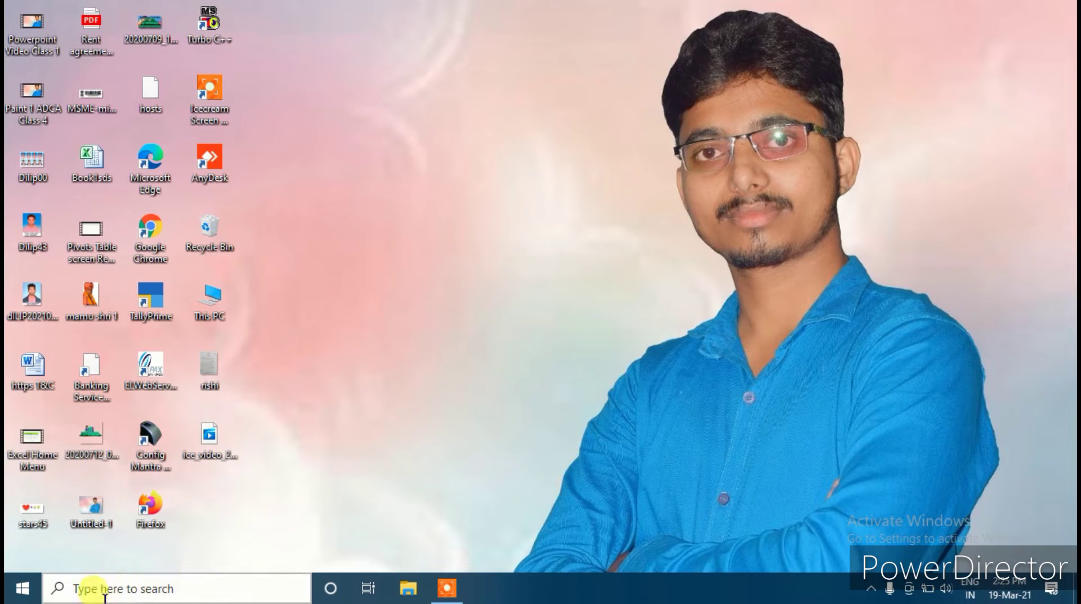
# Search Windows for 'power' and launch Microsoft PowerPoint 2010 from the results.
pyautogui.click(84, 590)
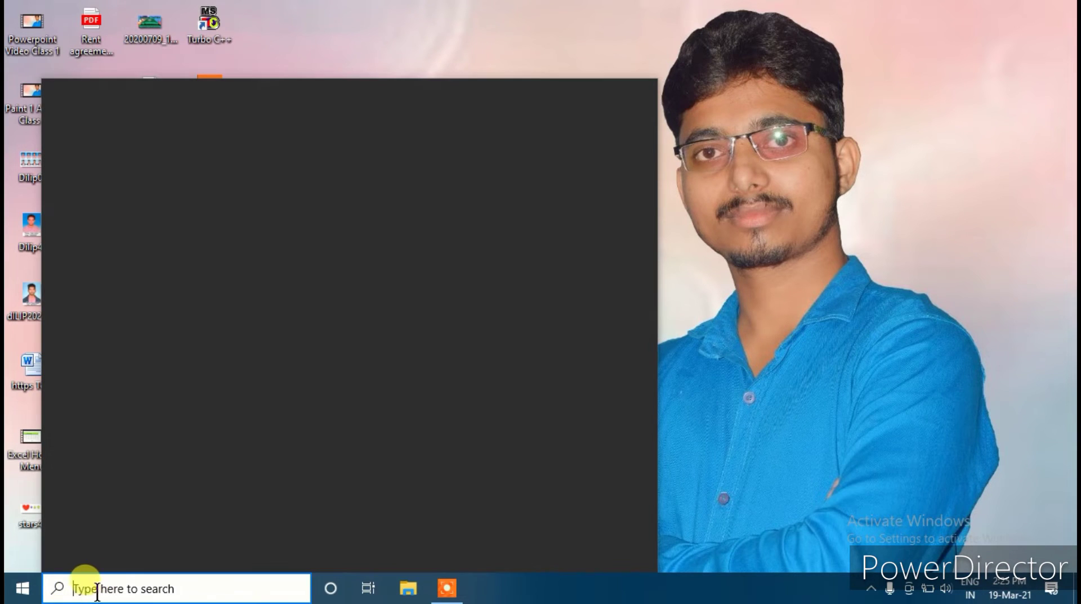
pyautogui.write('pow')
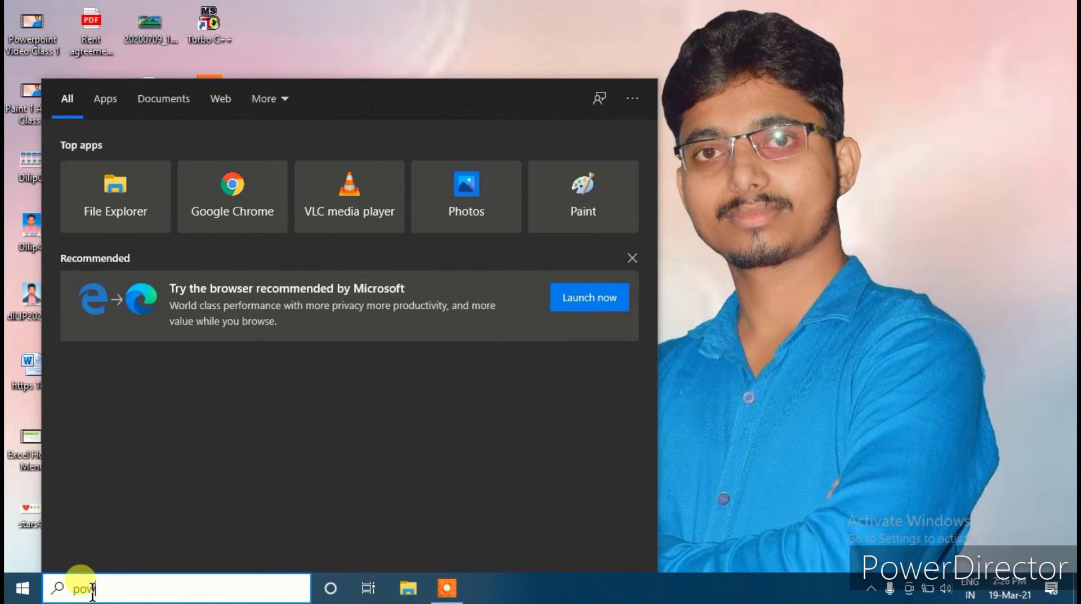
pyautogui.write('er')
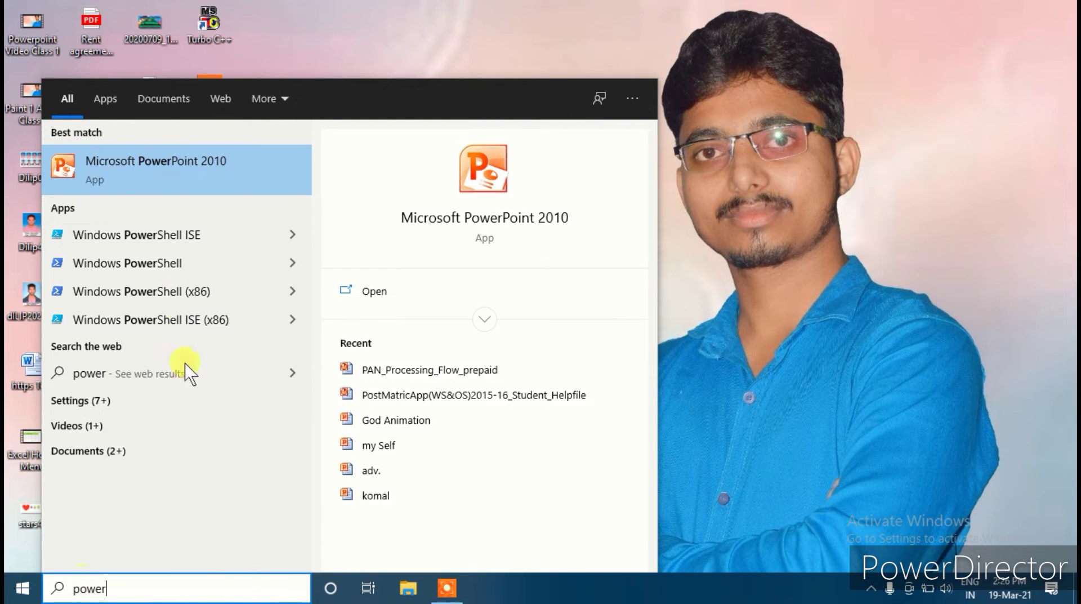
pyautogui.click(130, 161)
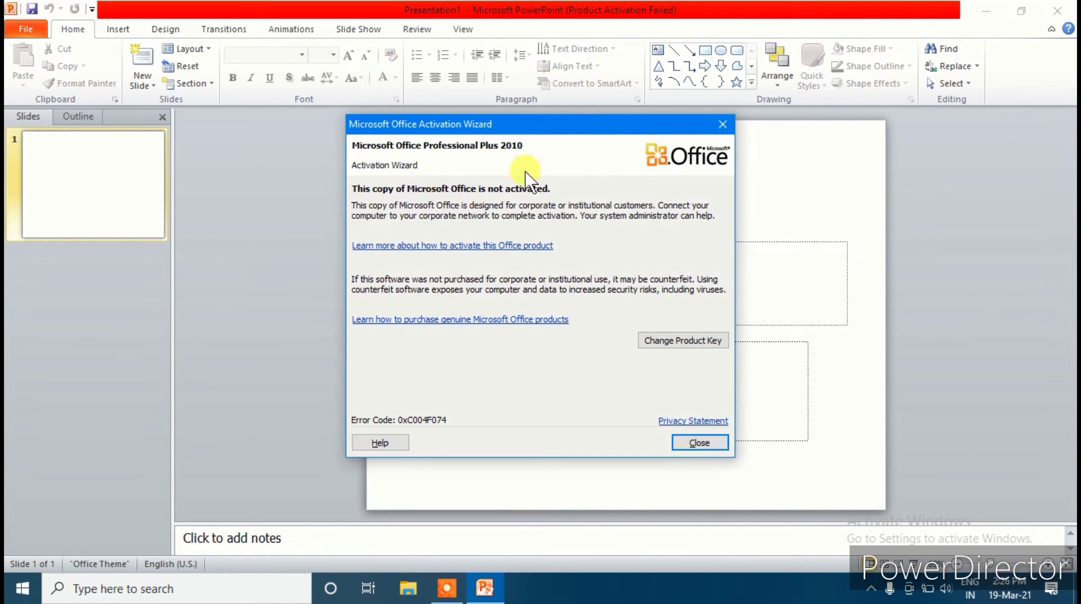
# Dismiss the Activation Wizard and delete the title and subtitle placeholders from the slide.
pyautogui.click(700, 443)
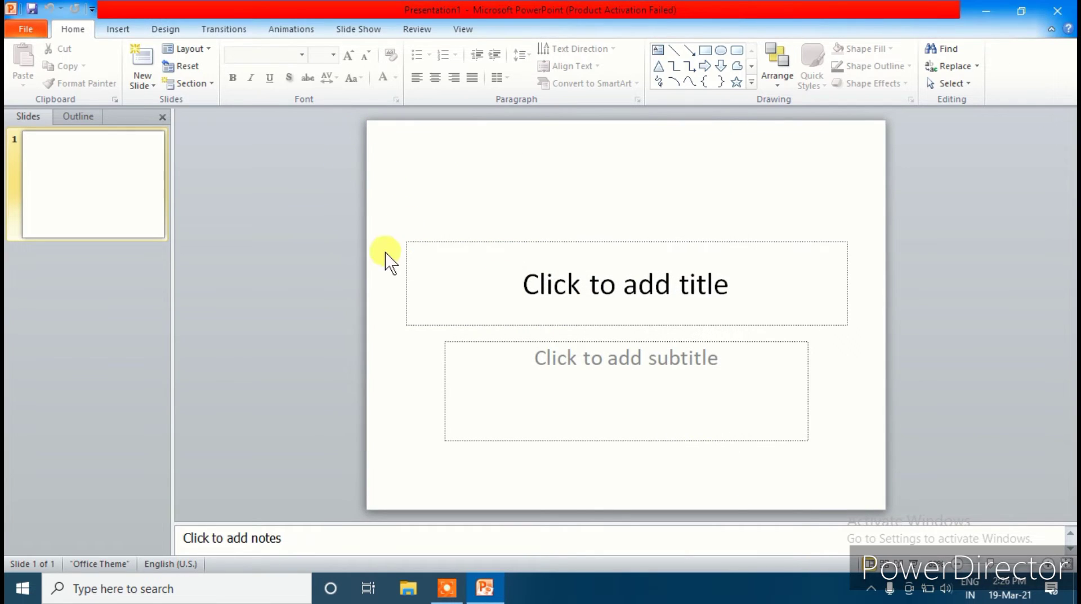
pyautogui.moveTo(369, 177)
pyautogui.mouseDown()
pyautogui.moveTo(835, 491)
pyautogui.moveTo(870, 495)
pyautogui.mouseUp()
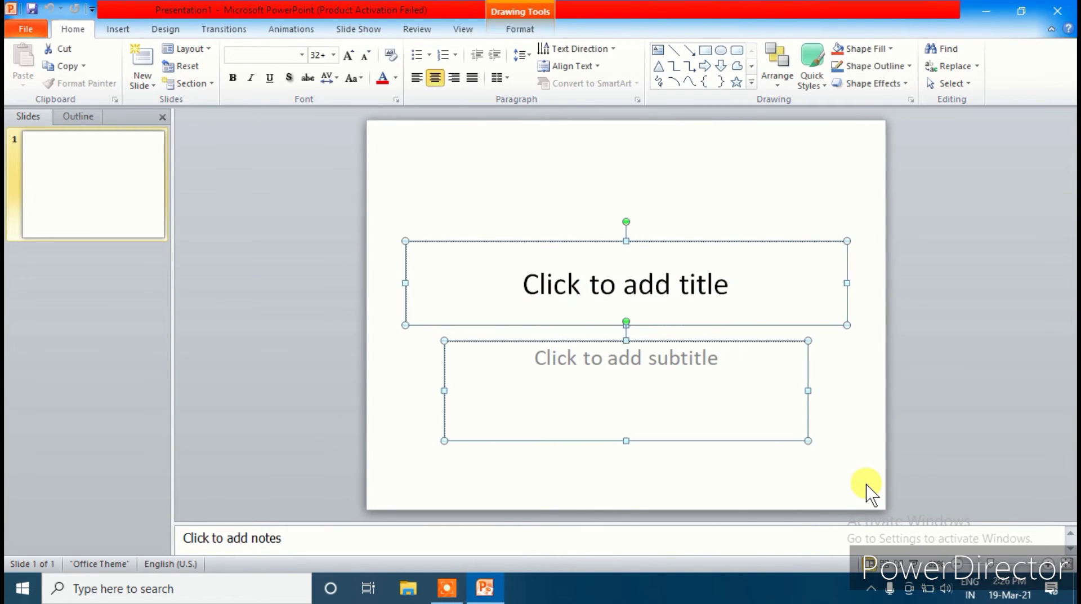
pyautogui.press('Delete')
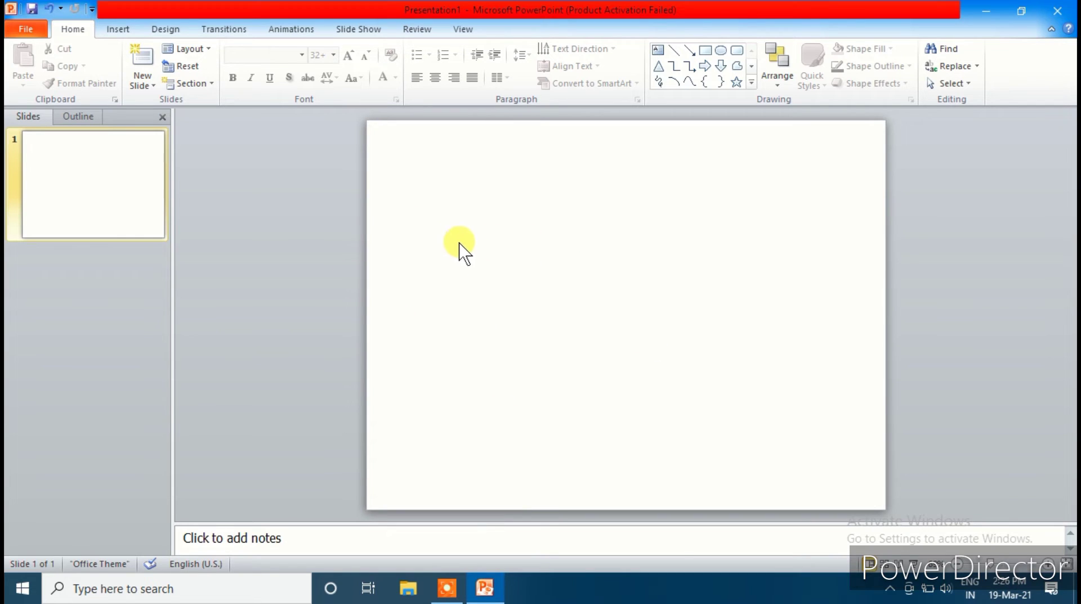
# Apply the Late Sunset preset gradient fill to the slide background through Format Background.
pyautogui.rightClick(448, 213)
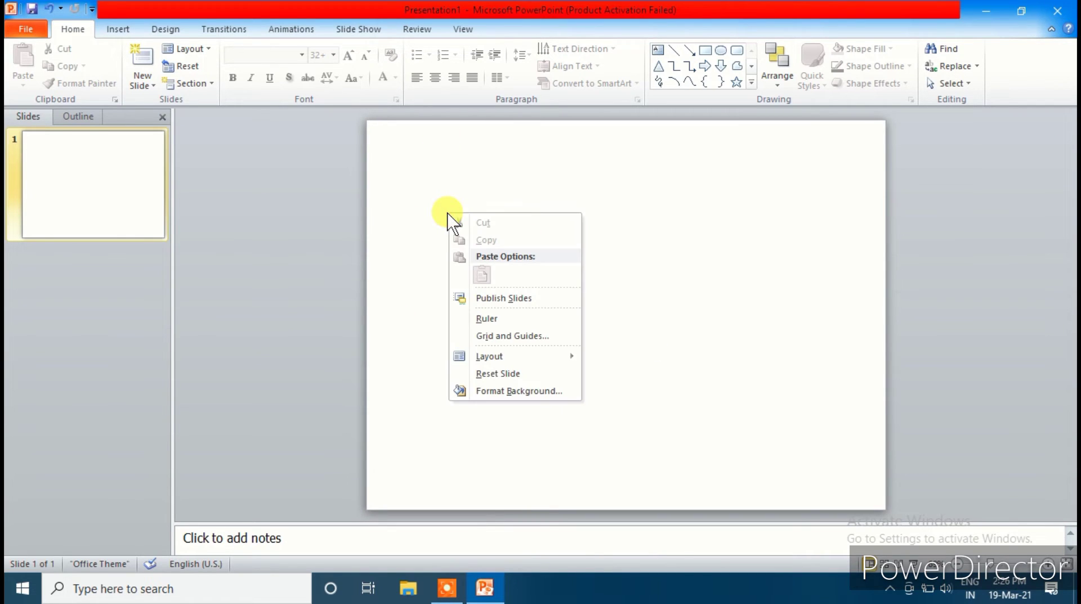
pyautogui.click(479, 393)
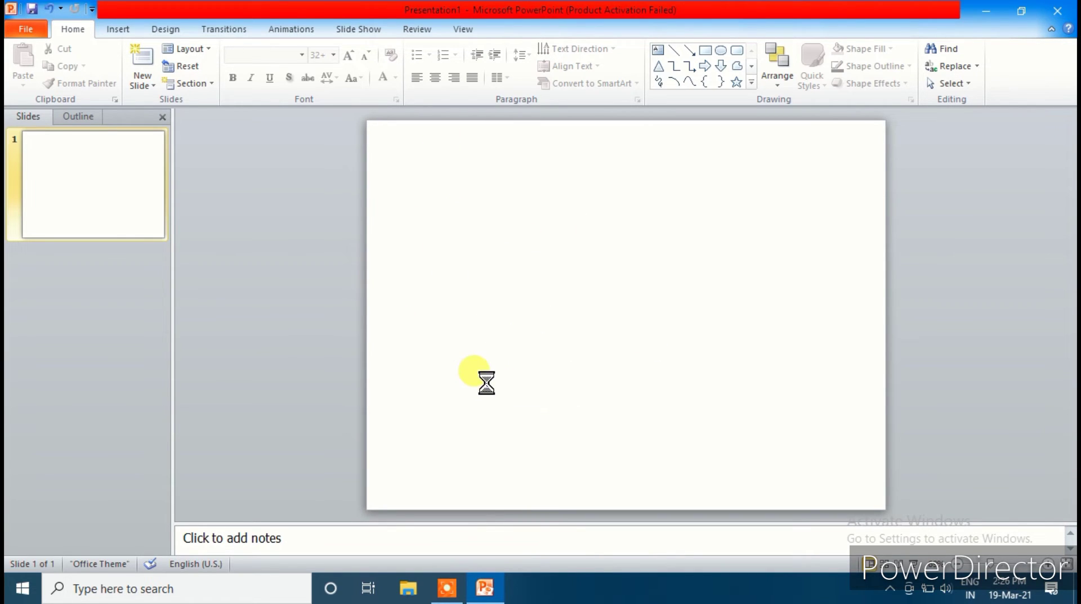
pyautogui.click(461, 179)
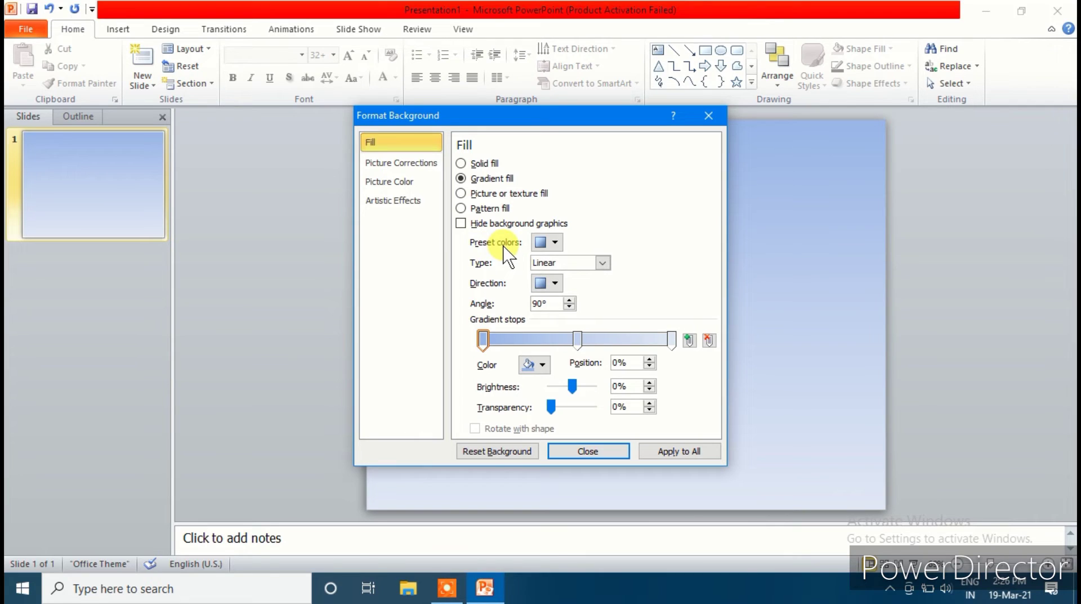
pyautogui.click(555, 242)
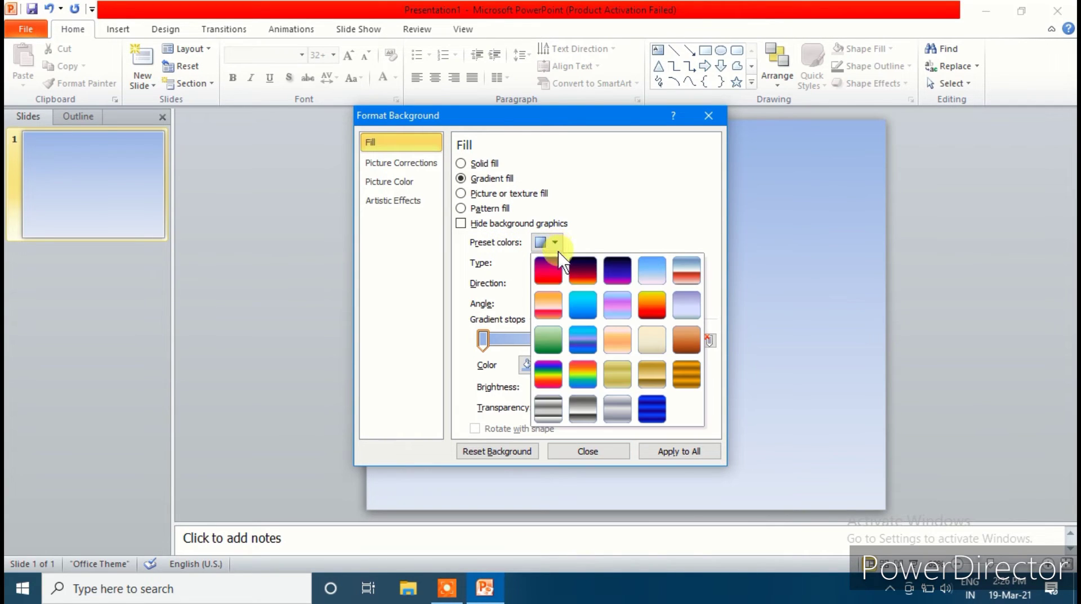
pyautogui.click(578, 277)
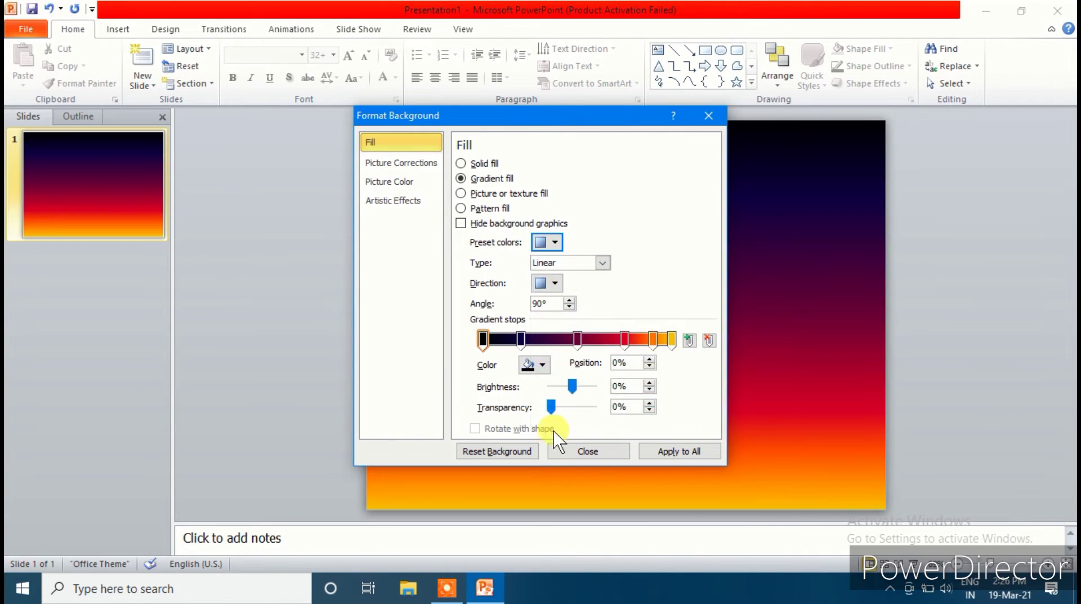
pyautogui.click(574, 452)
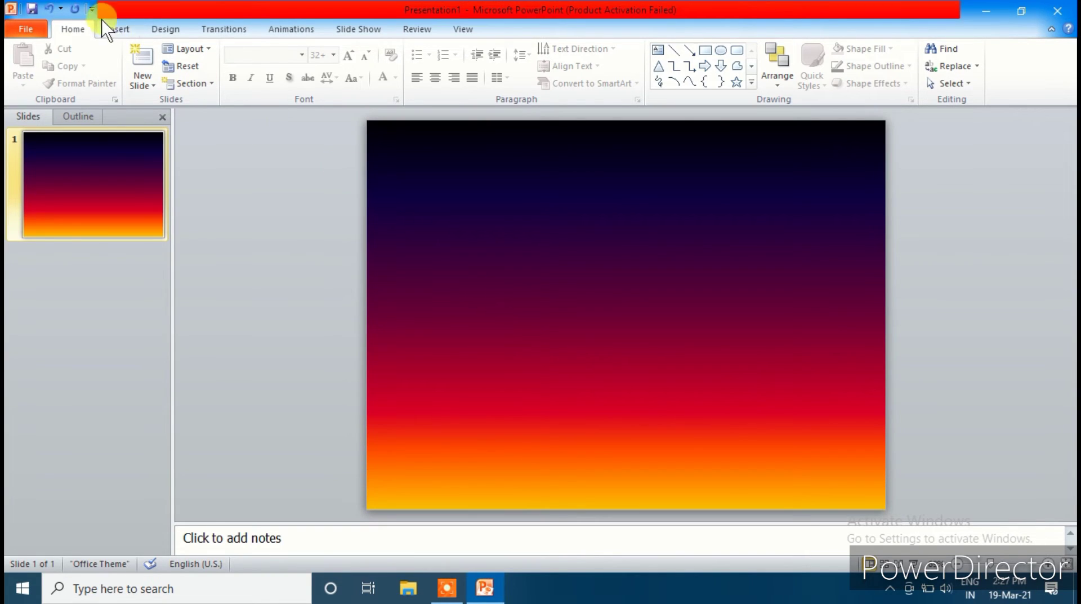
# Open the Clip Art pane and list all available clip art.
pyautogui.click(131, 31)
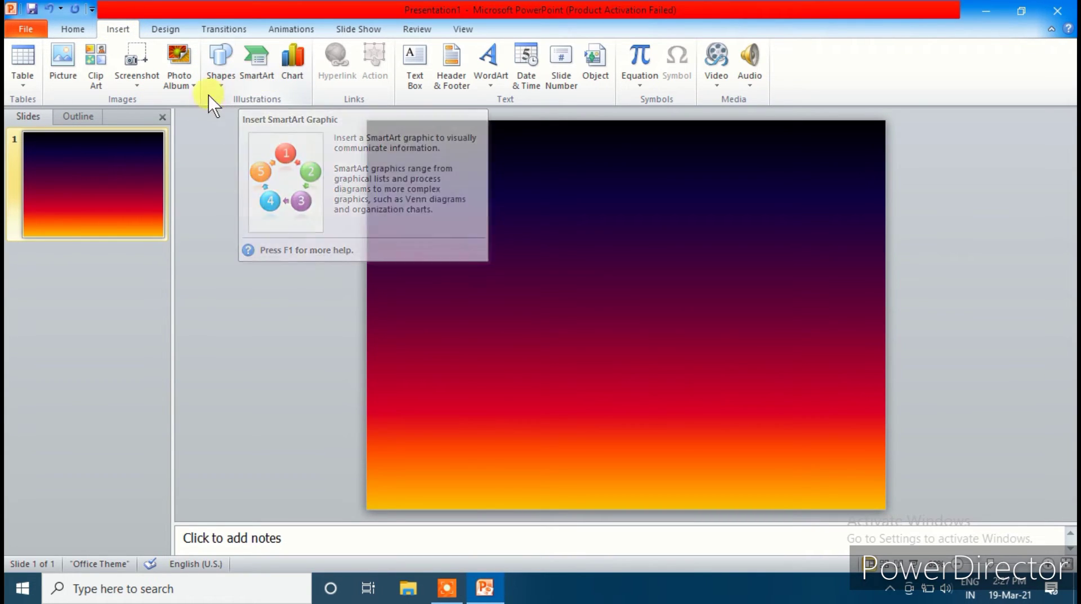
pyautogui.click(98, 53)
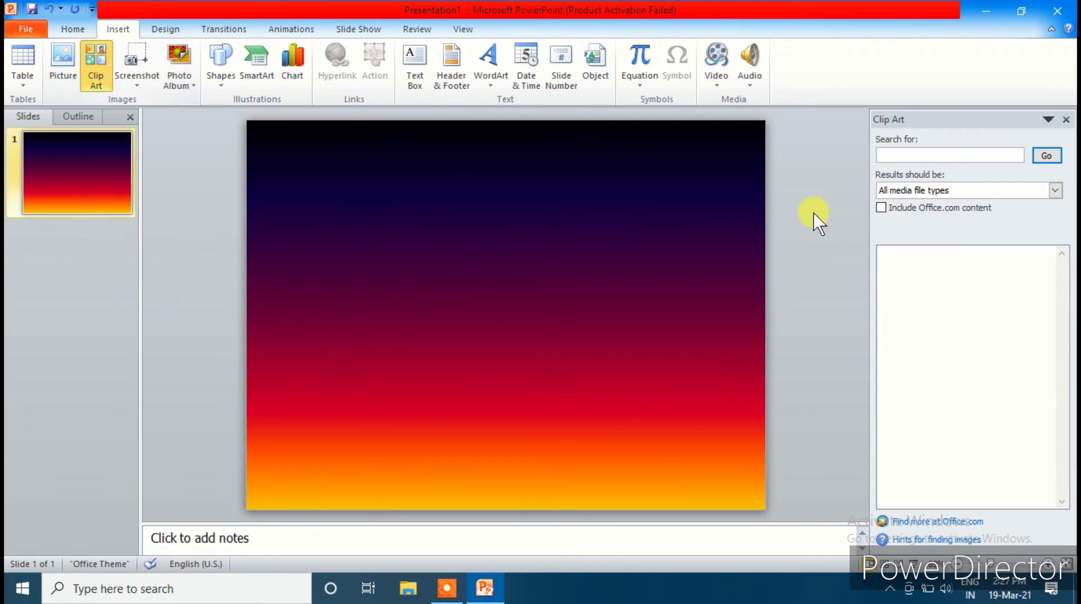
pyautogui.click(885, 155)
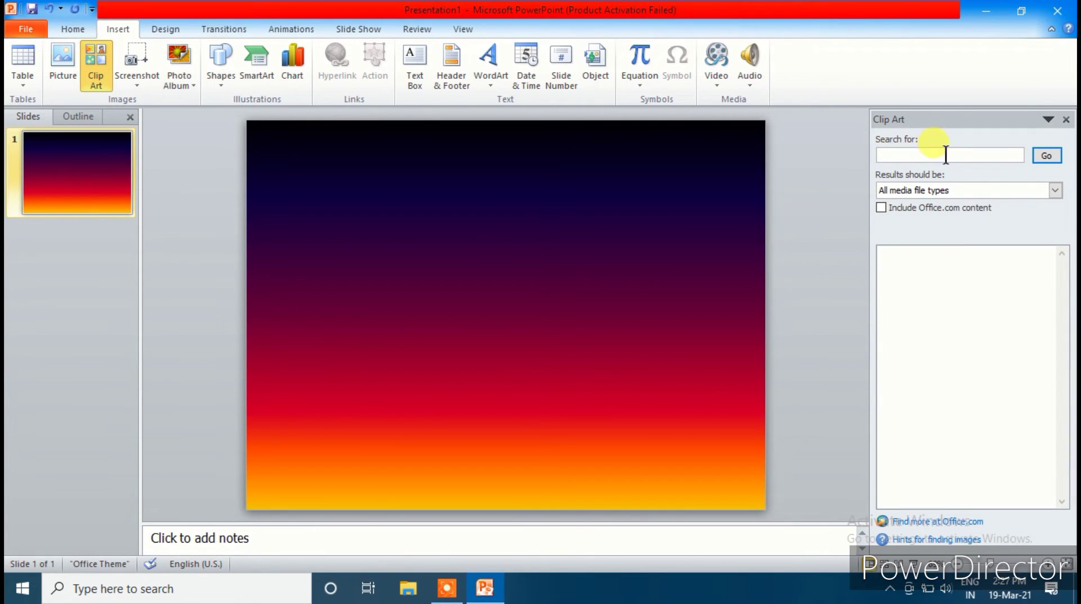
pyautogui.click(1045, 157)
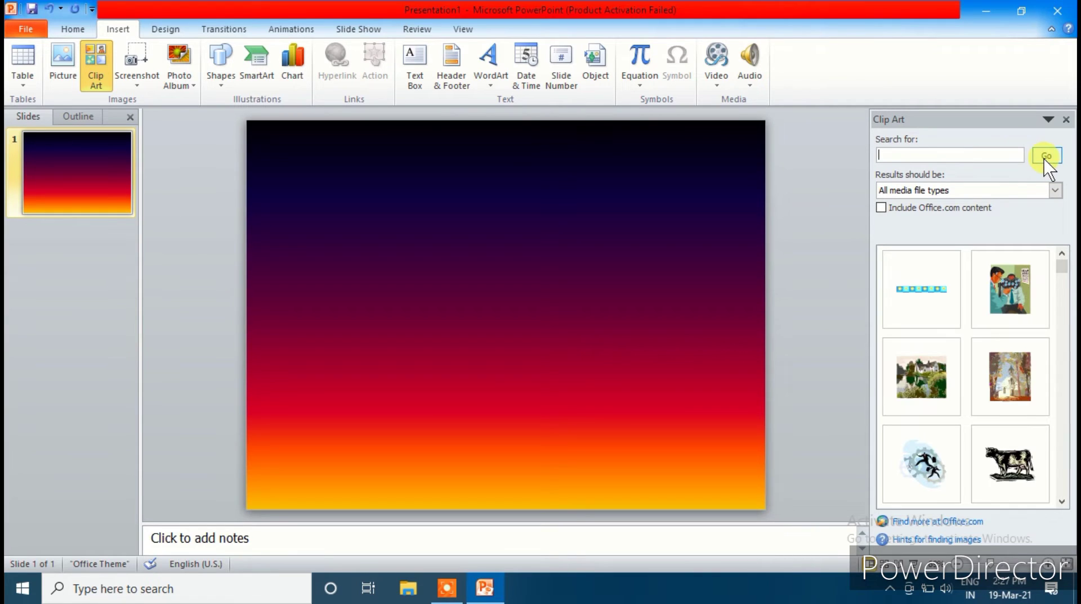
# Scroll through the clip art results and insert the pagoda and candles pictures.
pyautogui.click(1062, 502)
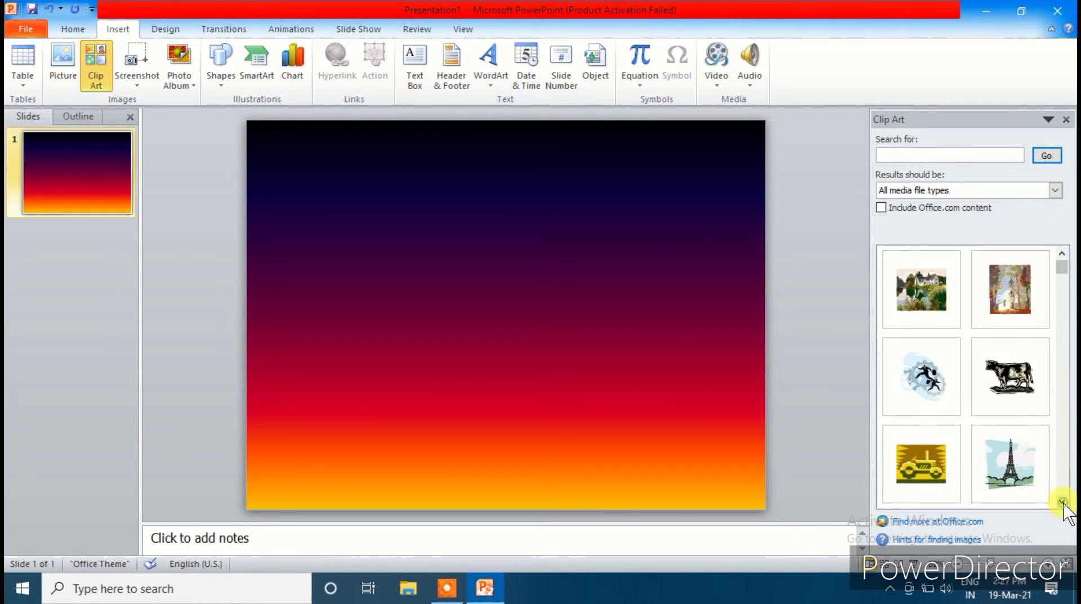
pyautogui.click(1062, 502)
pyautogui.click(1062, 502)
pyautogui.click(1062, 502)
pyautogui.click(1062, 502)
pyautogui.click(1062, 502)
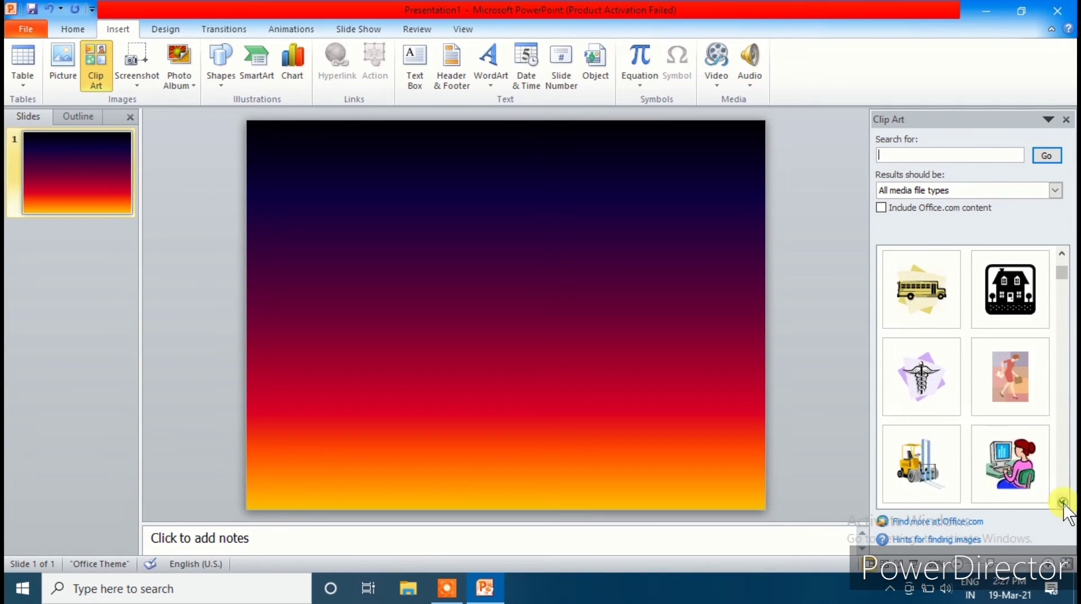
pyautogui.click(1062, 501)
pyautogui.click(905, 478)
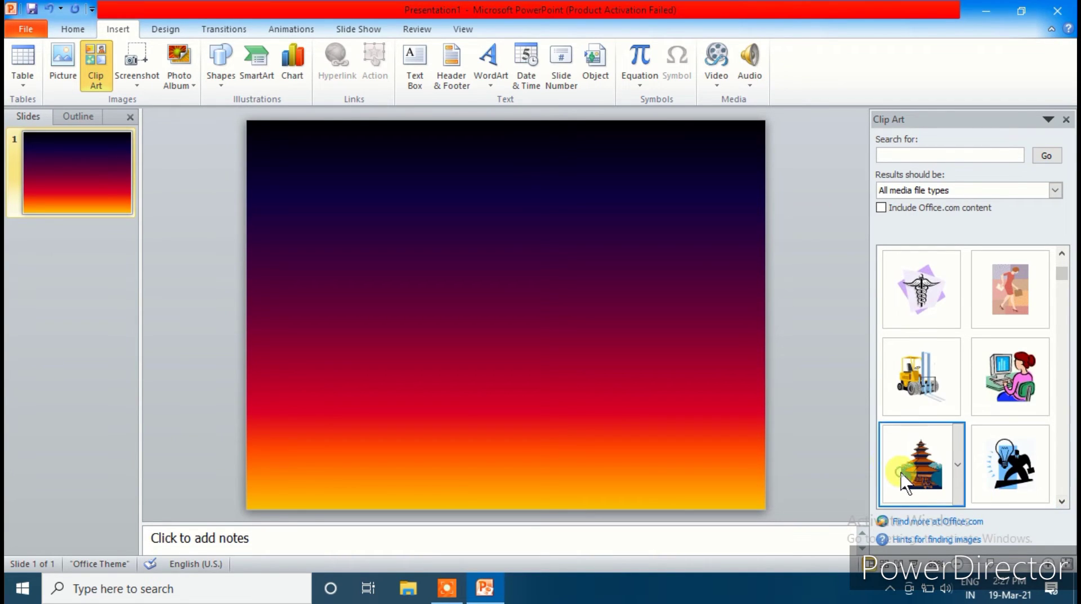
pyautogui.click(1063, 502)
pyautogui.click(1062, 502)
pyautogui.click(1063, 503)
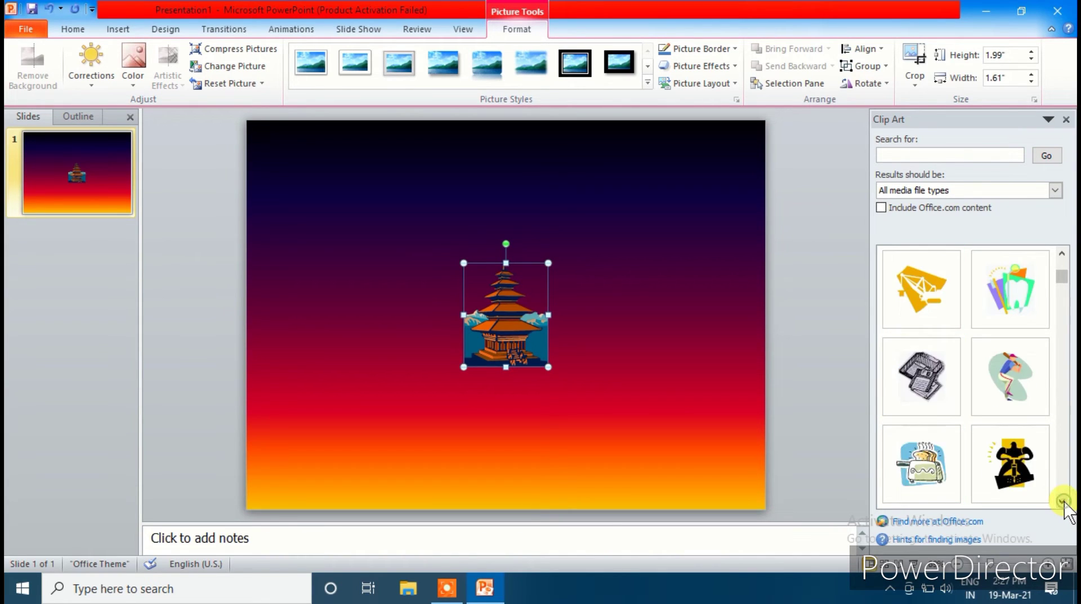
pyautogui.click(1062, 502)
pyautogui.click(1063, 502)
pyautogui.click(921, 371)
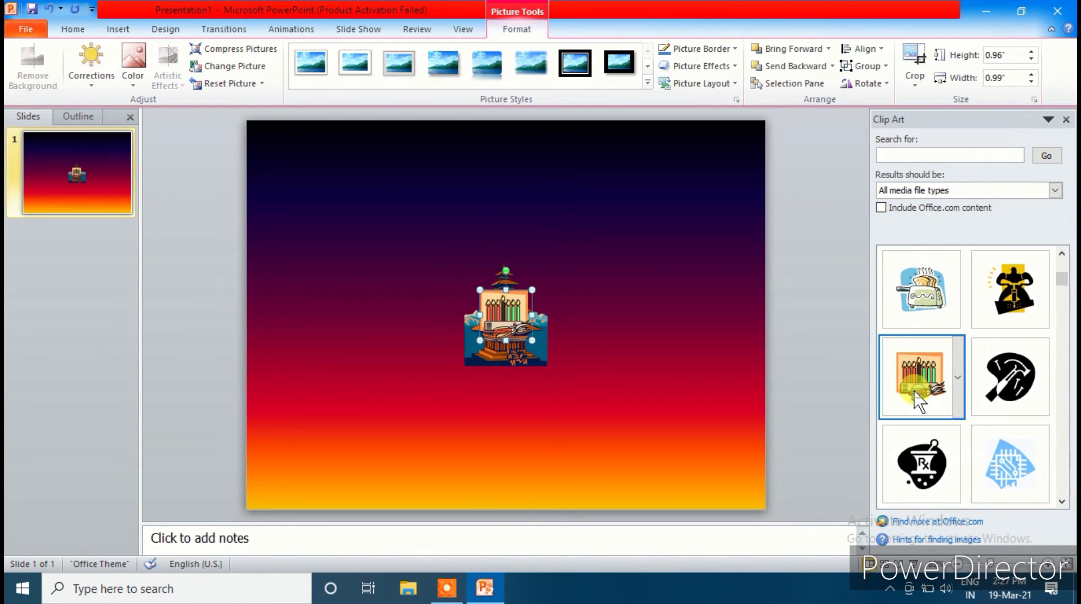
# Scroll further down and insert the seated Buddha and rabbit clip art pictures.
pyautogui.click(1062, 501)
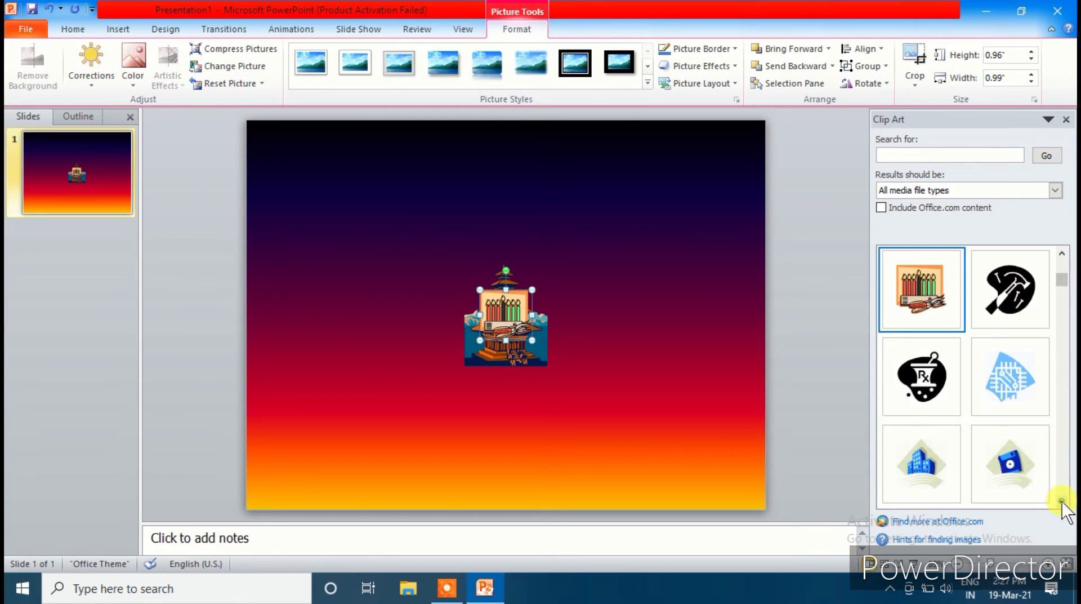
pyautogui.click(1062, 502)
pyautogui.click(1062, 502)
pyautogui.click(1063, 502)
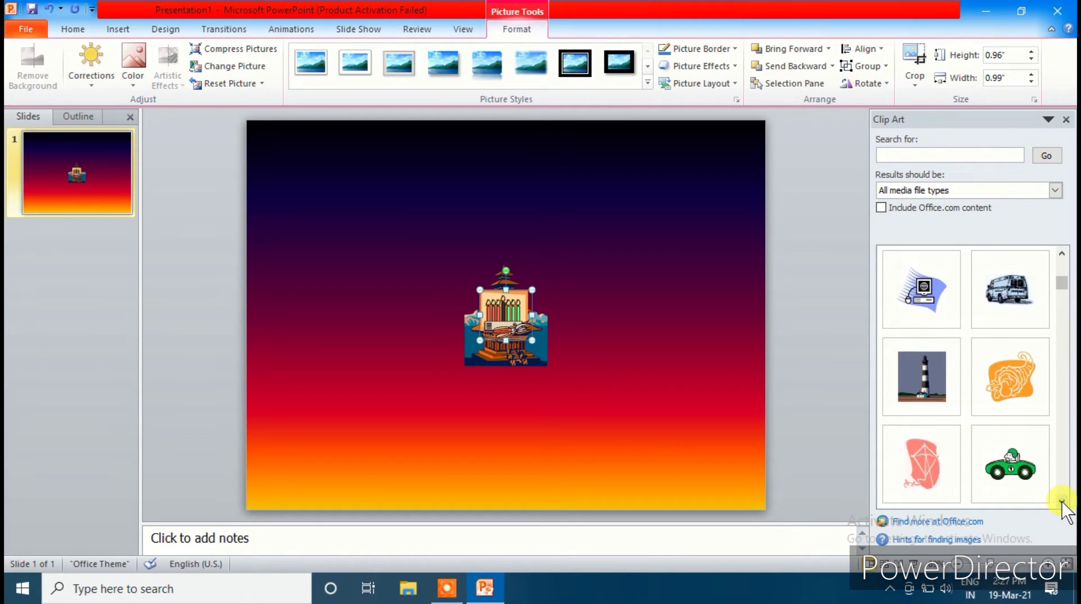
pyautogui.click(1062, 502)
pyautogui.click(1062, 501)
pyautogui.click(1062, 501)
pyautogui.click(1062, 501)
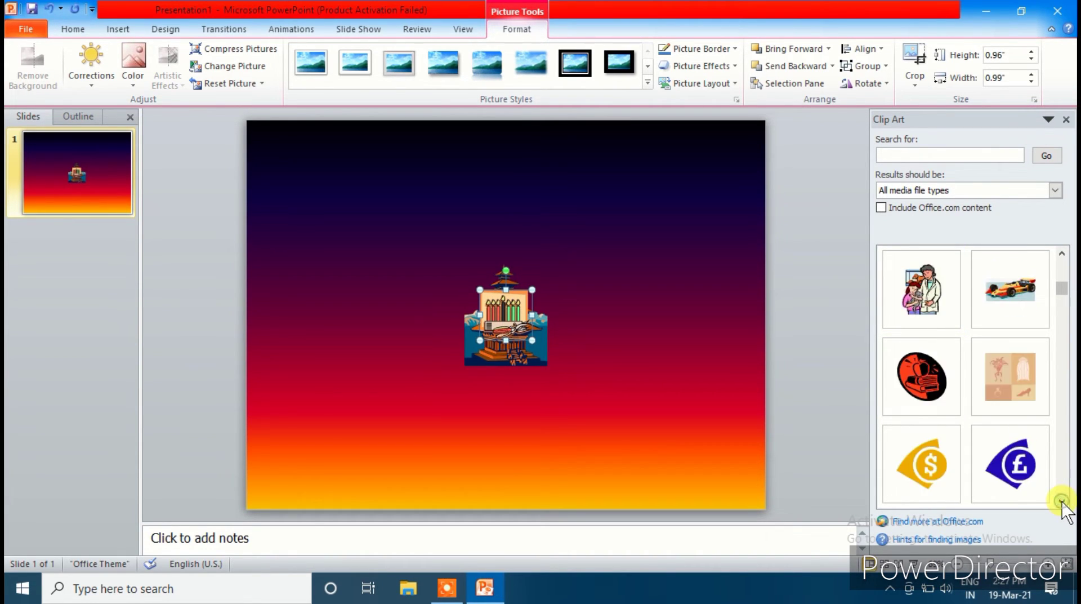
pyautogui.click(1062, 501)
pyautogui.click(1062, 501)
pyautogui.click(1062, 502)
pyautogui.click(1063, 501)
pyautogui.click(1063, 501)
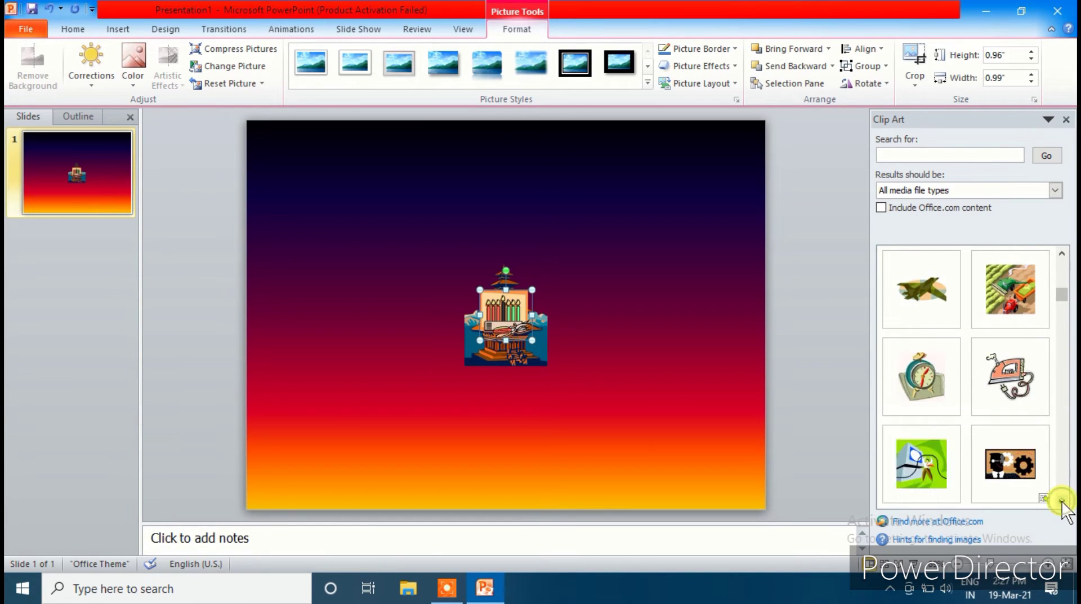
pyautogui.click(1062, 501)
pyautogui.click(1062, 502)
pyautogui.click(1062, 501)
pyautogui.click(1062, 501)
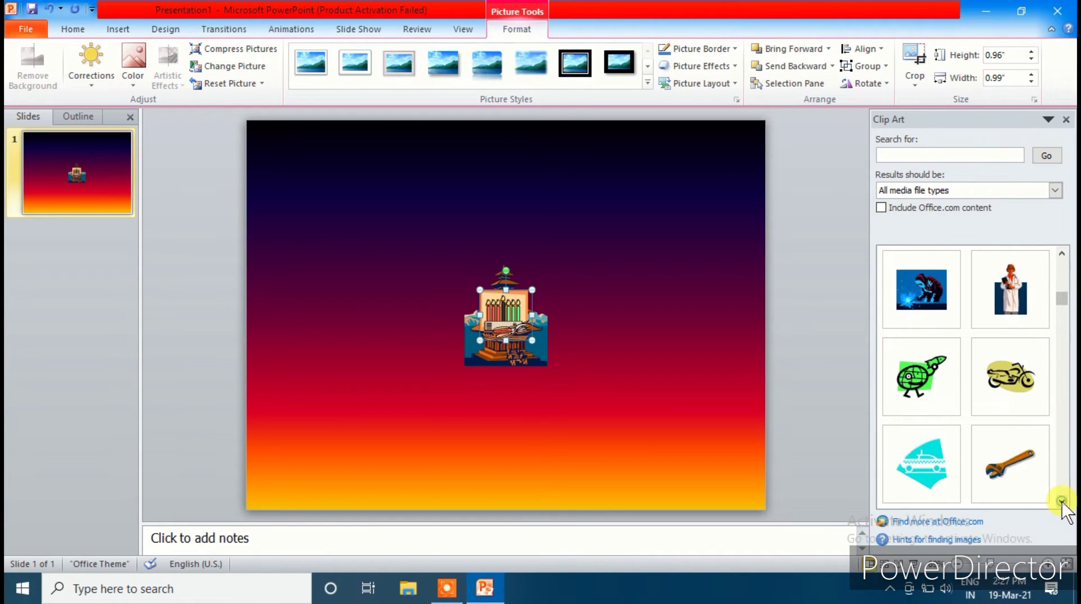
pyautogui.click(1062, 502)
pyautogui.click(1062, 501)
pyautogui.click(1062, 502)
pyautogui.click(1062, 501)
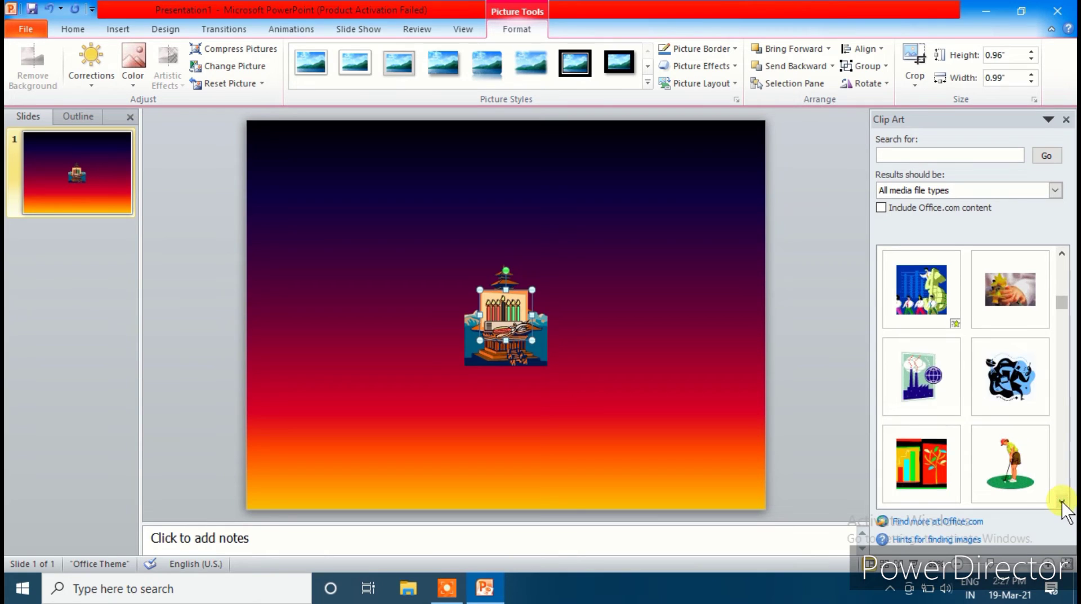
pyautogui.click(1062, 501)
pyautogui.click(1062, 501)
pyautogui.click(1062, 502)
pyautogui.click(1062, 501)
pyautogui.click(1062, 502)
pyautogui.click(1062, 502)
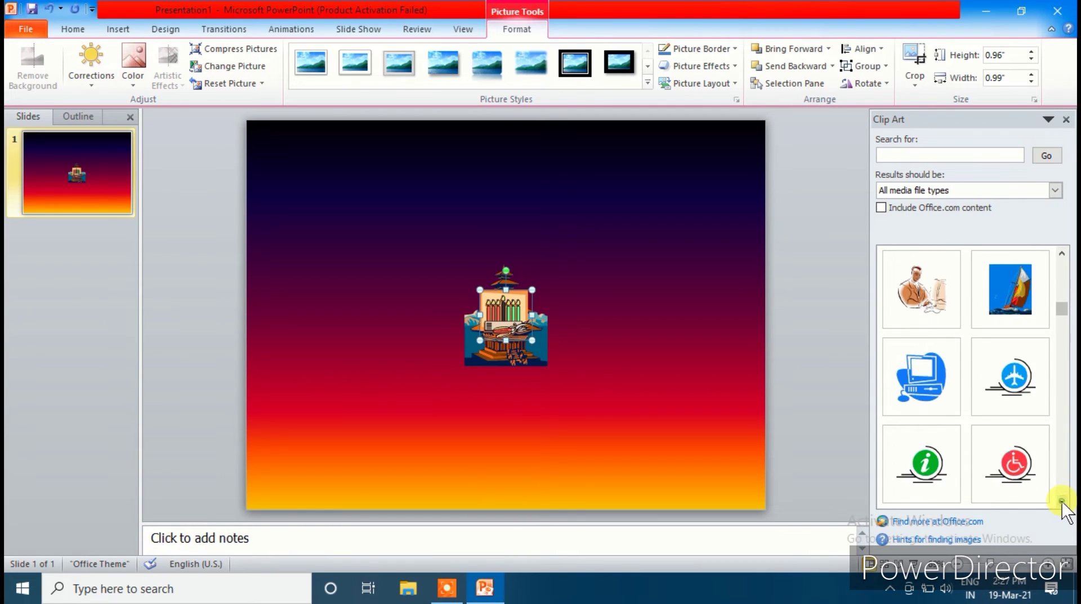
pyautogui.click(1062, 501)
pyautogui.click(1062, 501)
pyautogui.click(1062, 502)
pyautogui.click(1062, 501)
pyautogui.click(1062, 502)
pyautogui.click(1062, 501)
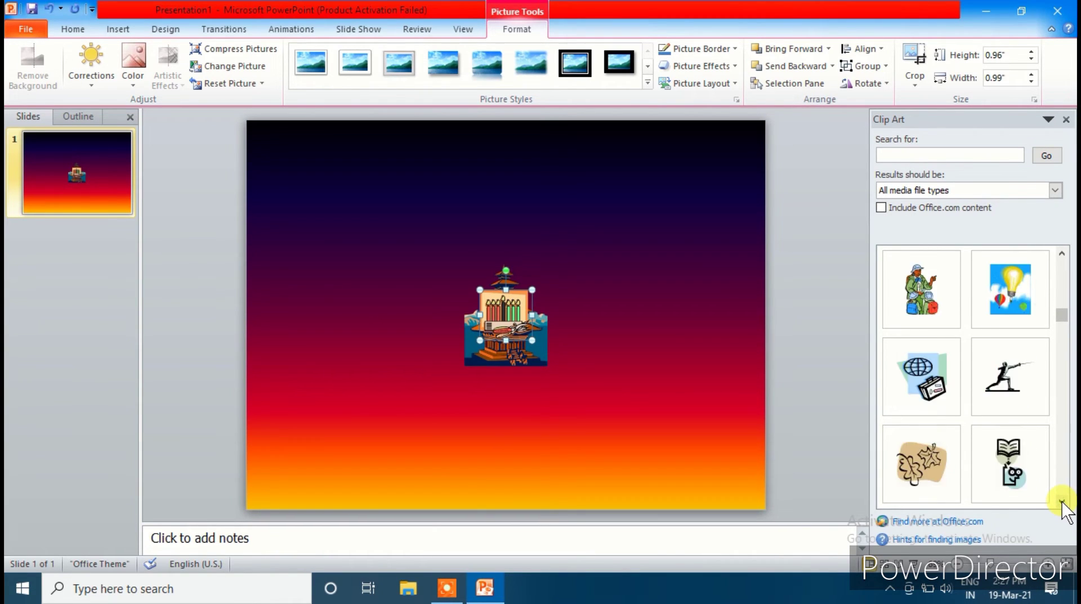
pyautogui.click(1063, 501)
pyautogui.click(1062, 501)
pyautogui.click(1063, 501)
pyautogui.click(1062, 501)
pyautogui.click(1062, 502)
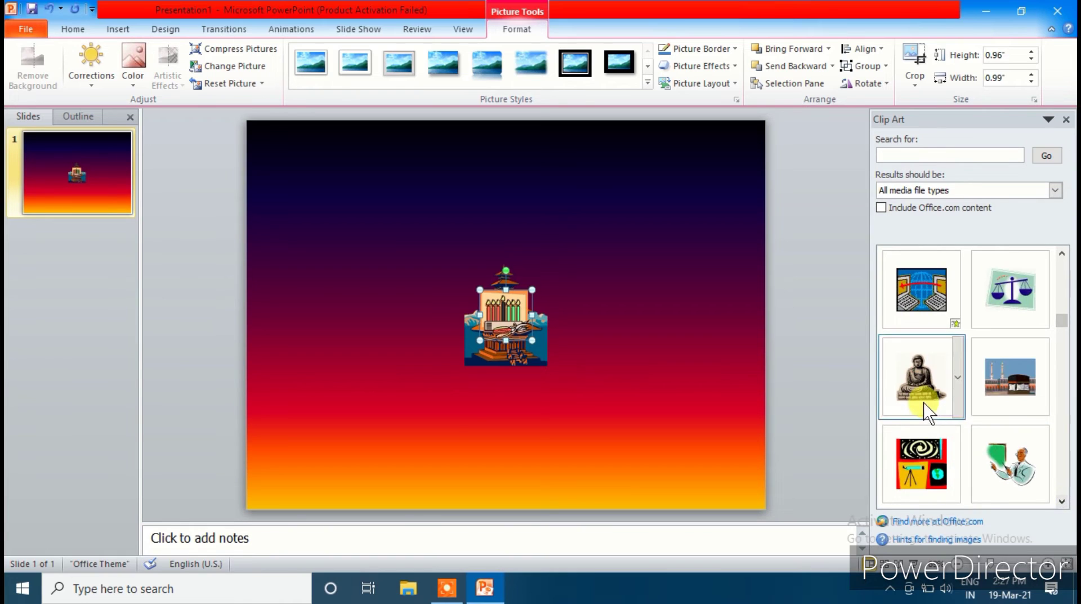
pyautogui.click(929, 414)
pyautogui.click(1062, 501)
pyautogui.click(1062, 501)
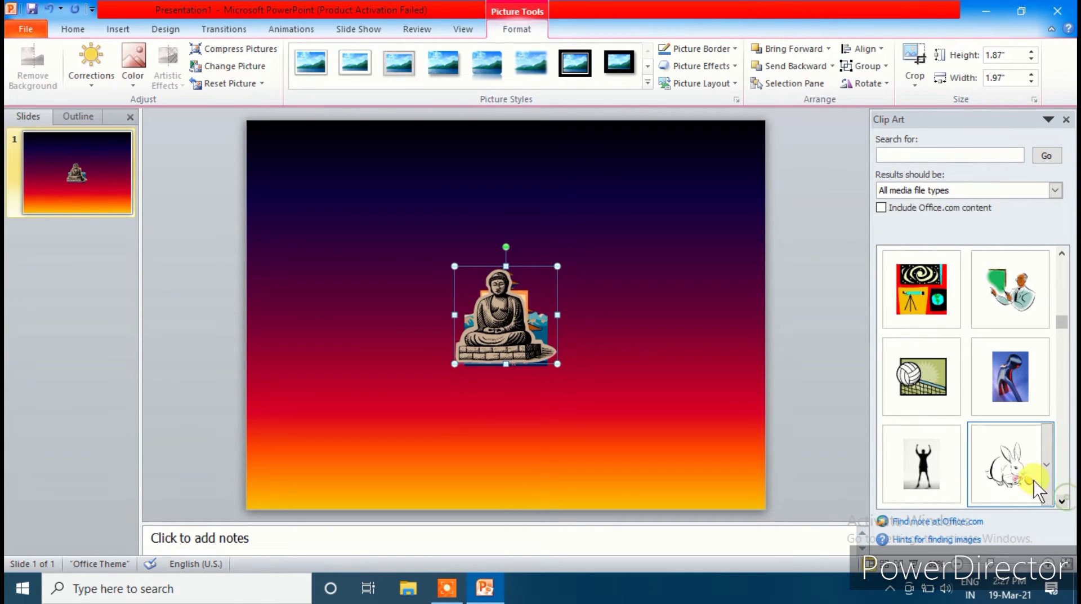
pyautogui.click(1034, 481)
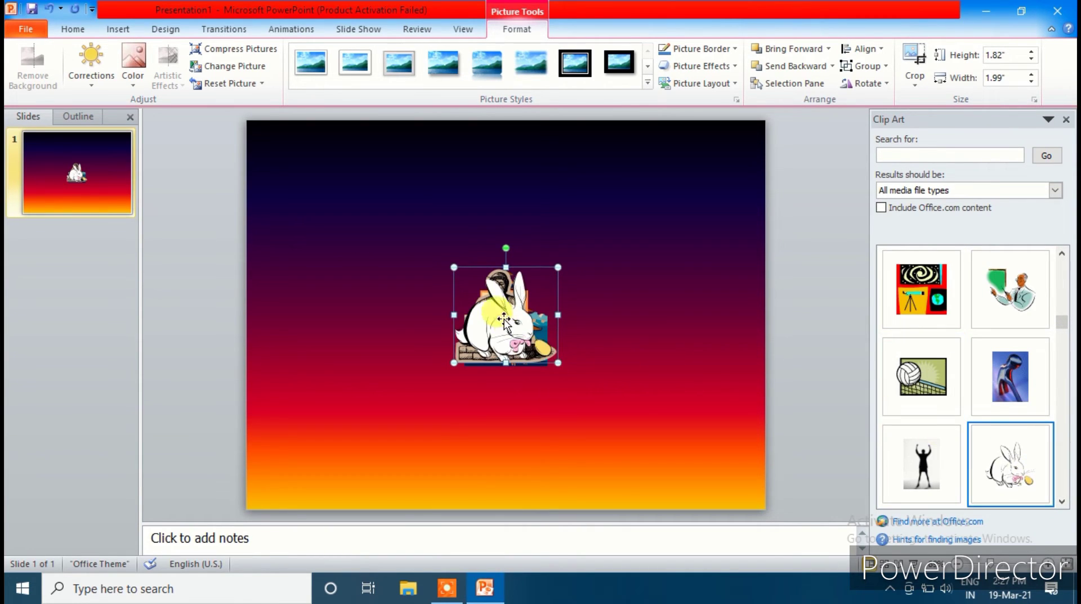
# Move the rabbit to the bottom-left and the Buddha and candles to the slide bottom.
pyautogui.moveTo(505, 319); pyautogui.dragTo(319, 448)
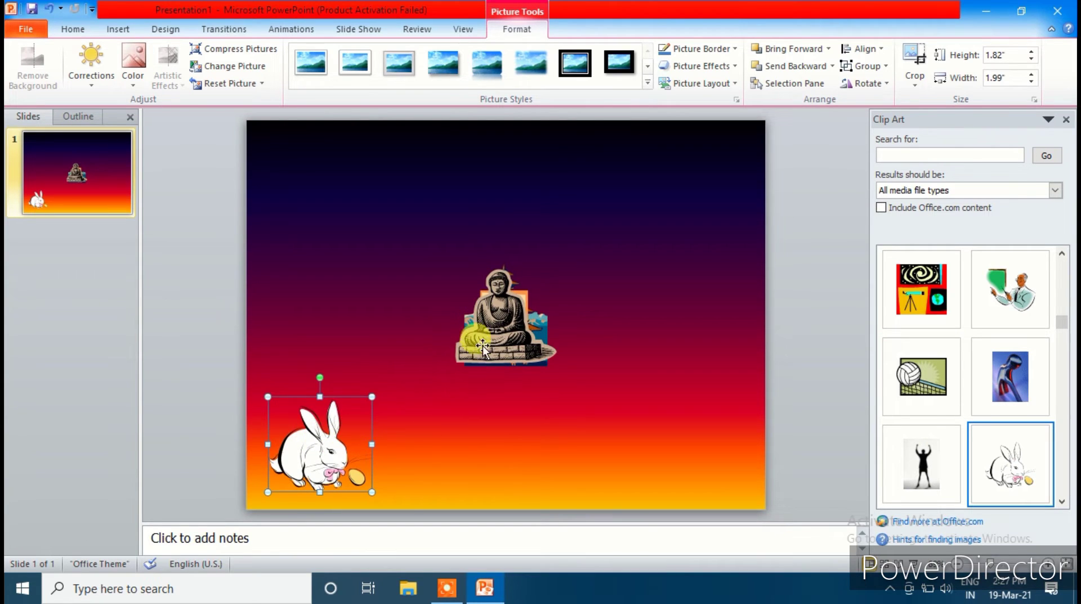
pyautogui.moveTo(482, 346); pyautogui.dragTo(485, 476)
pyautogui.moveTo(486, 326)
pyautogui.mouseDown()
pyautogui.moveTo(637, 343)
pyautogui.moveTo(591, 467)
pyautogui.mouseUp()
# Move the pagoda up-left and stretch it to fill the slide.
pyautogui.click(492, 312)
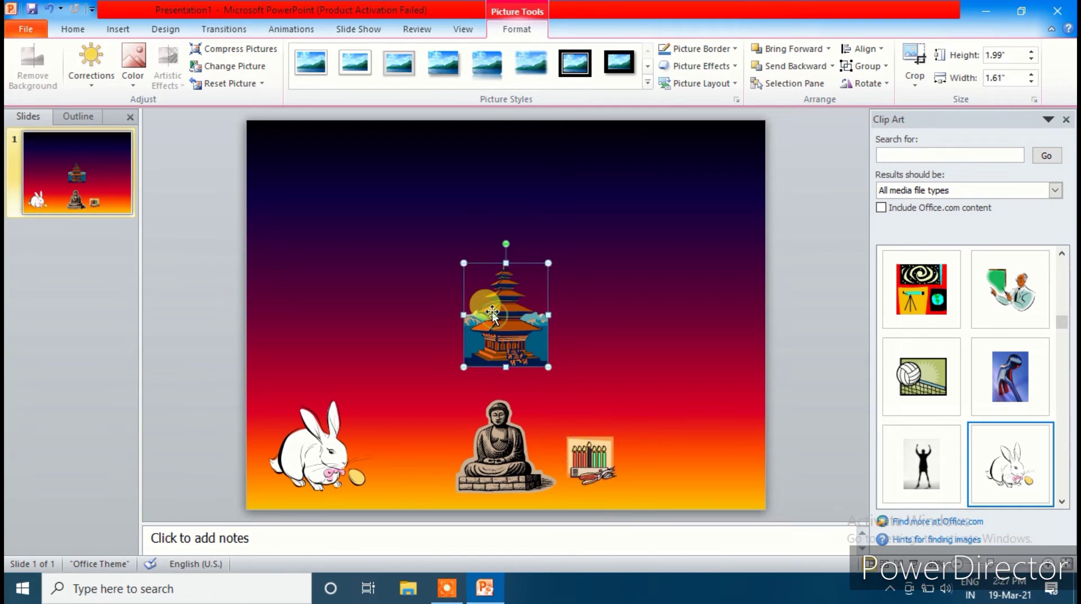
pyautogui.moveTo(508, 327)
pyautogui.mouseDown()
pyautogui.moveTo(500, 292)
pyautogui.moveTo(243, 266)
pyautogui.mouseUp()
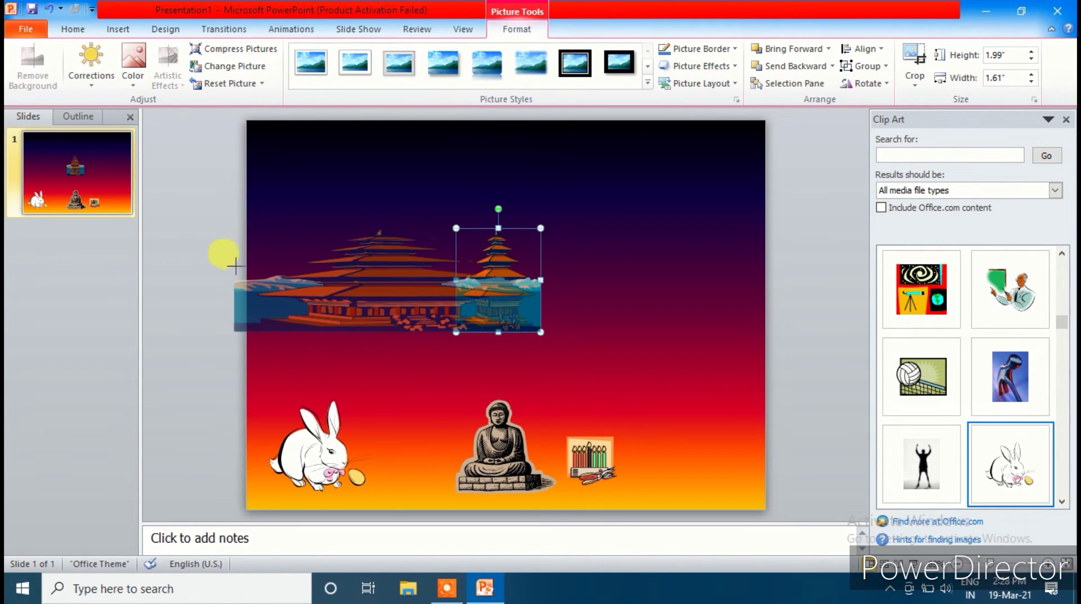
pyautogui.moveTo(541, 279); pyautogui.dragTo(759, 286)
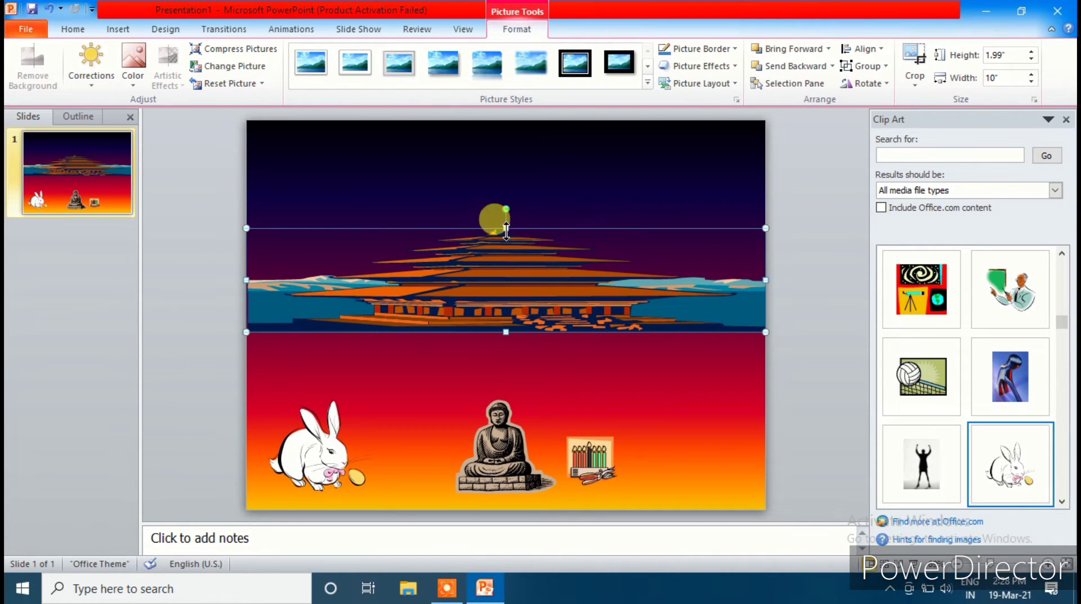
pyautogui.moveTo(506, 230); pyautogui.dragTo(500, 120)
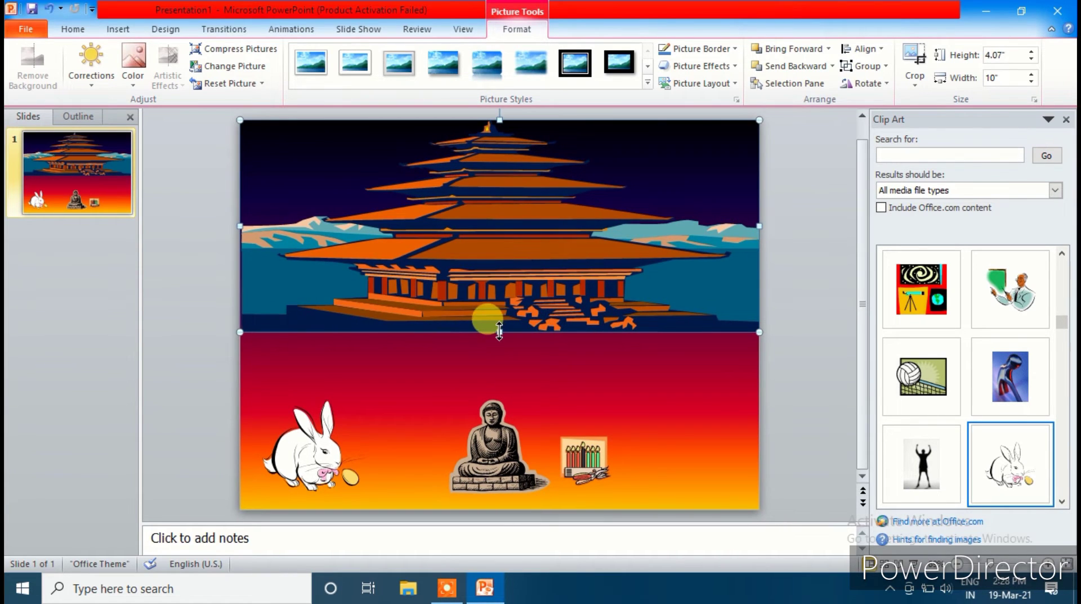
pyautogui.moveTo(499, 332); pyautogui.dragTo(500, 436)
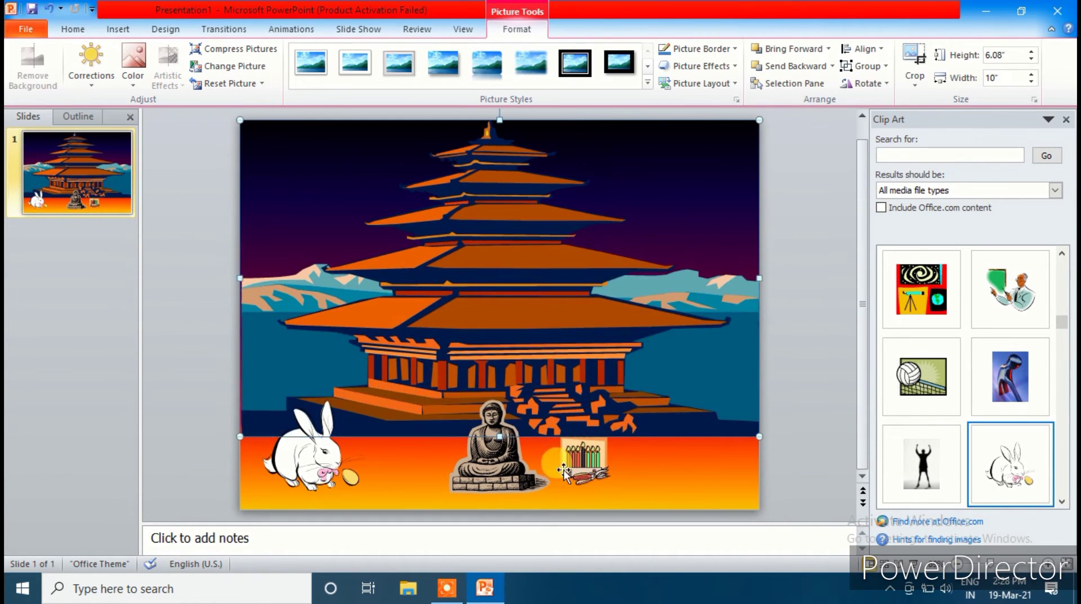
# Enlarge the Buddha on the temple steps and place the candles at its base.
pyautogui.moveTo(580, 471); pyautogui.dragTo(711, 499)
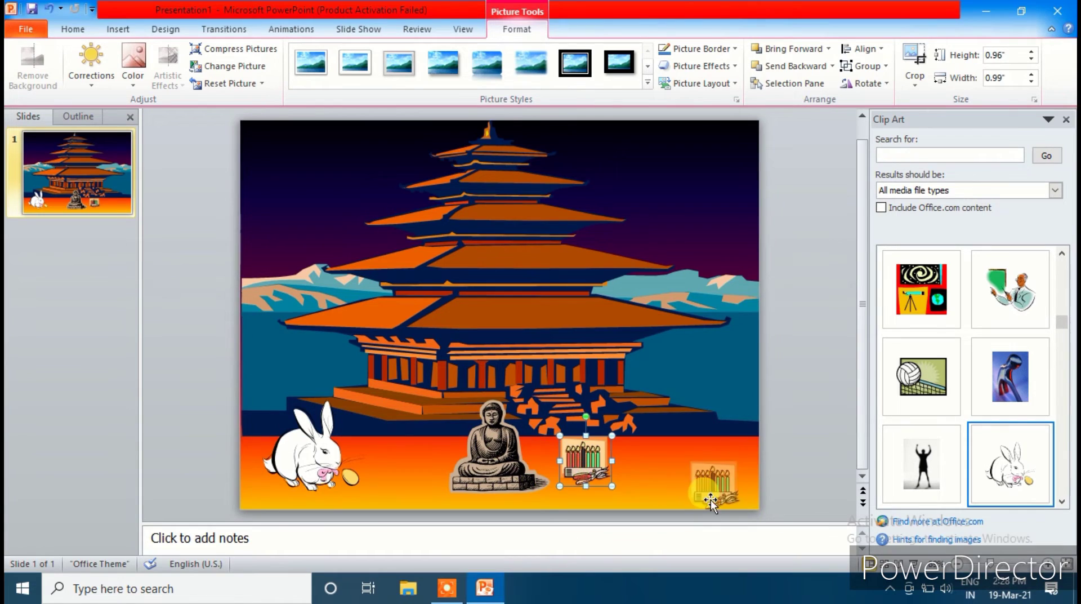
pyautogui.moveTo(524, 478); pyautogui.dragTo(601, 430)
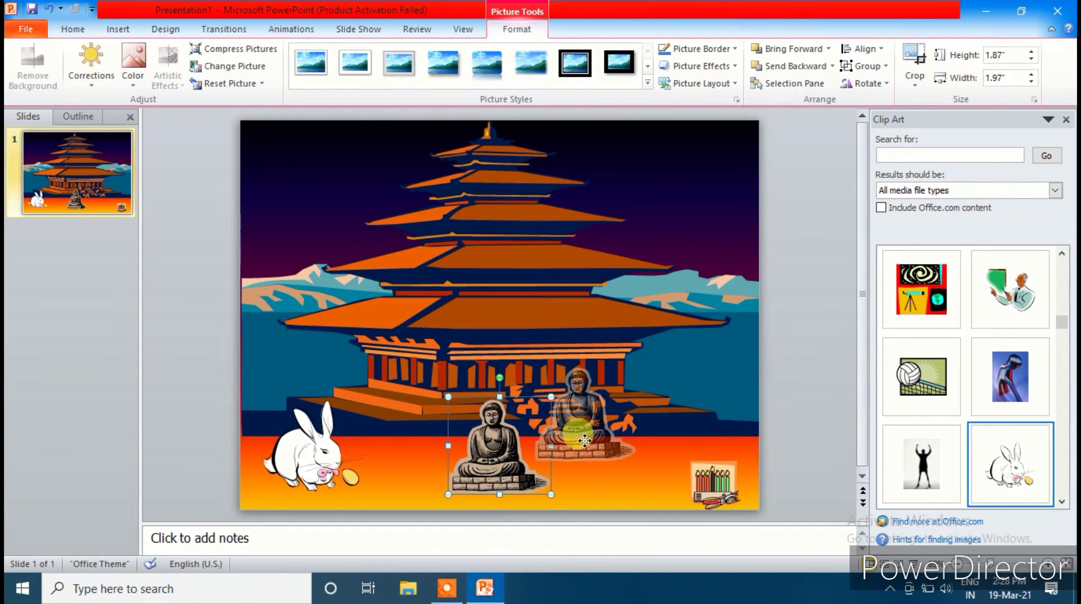
pyautogui.moveTo(643, 365); pyautogui.dragTo(687, 323)
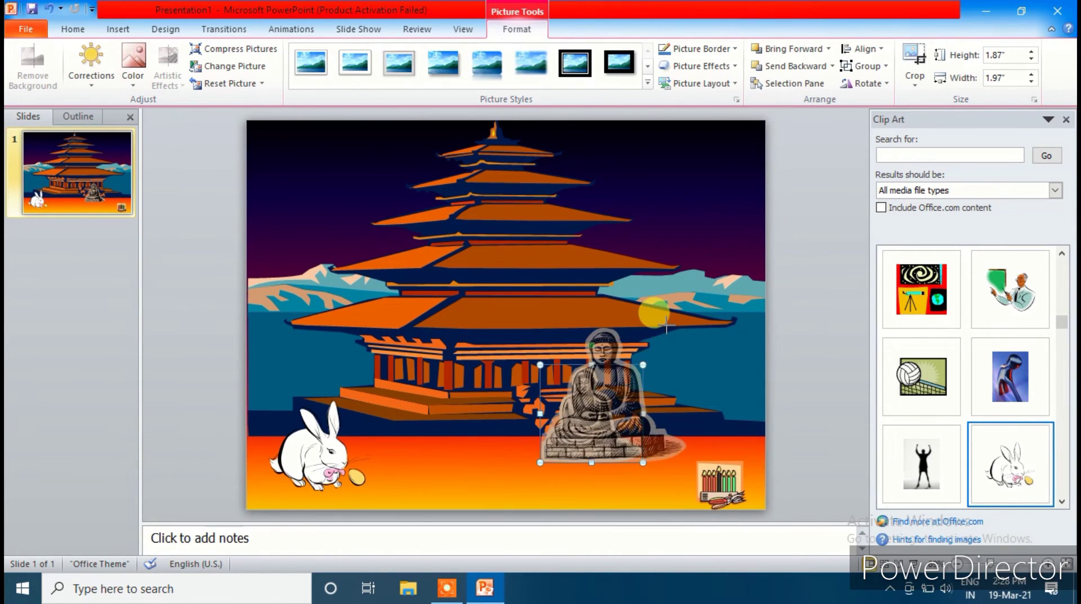
pyautogui.moveTo(616, 411); pyautogui.dragTo(608, 415)
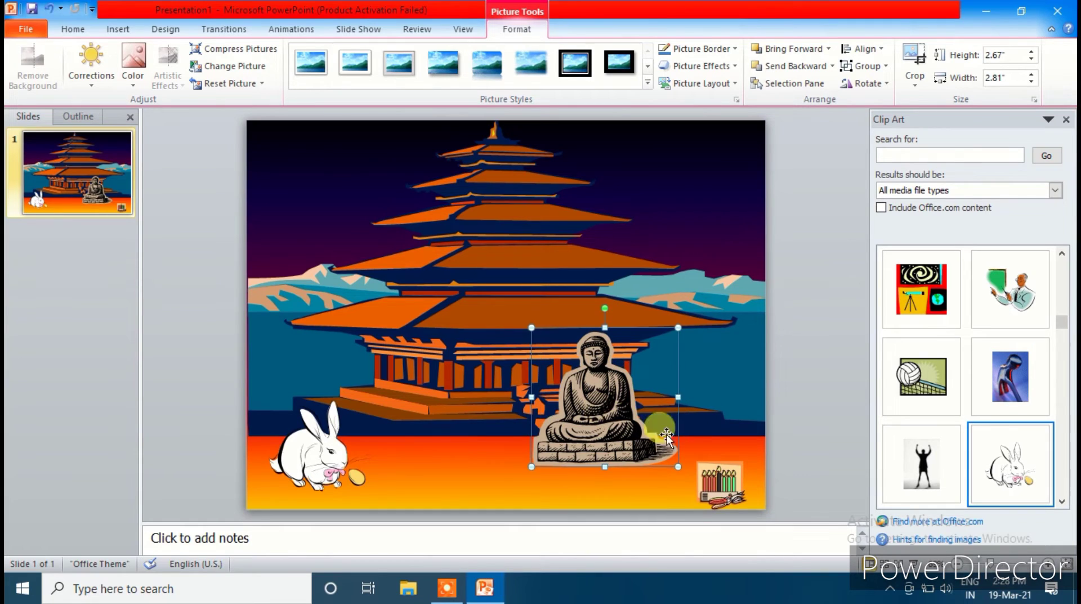
pyautogui.moveTo(723, 499); pyautogui.dragTo(591, 478)
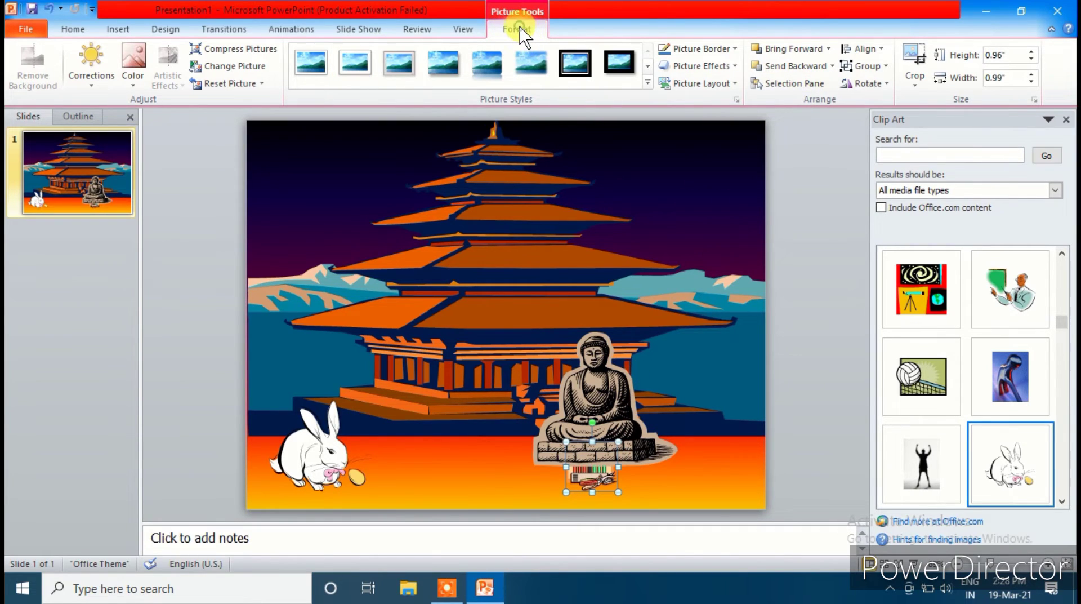
# Bring the candles in front of the Buddha with a Soft Edge Rectangle picture style.
pyautogui.click(780, 50)
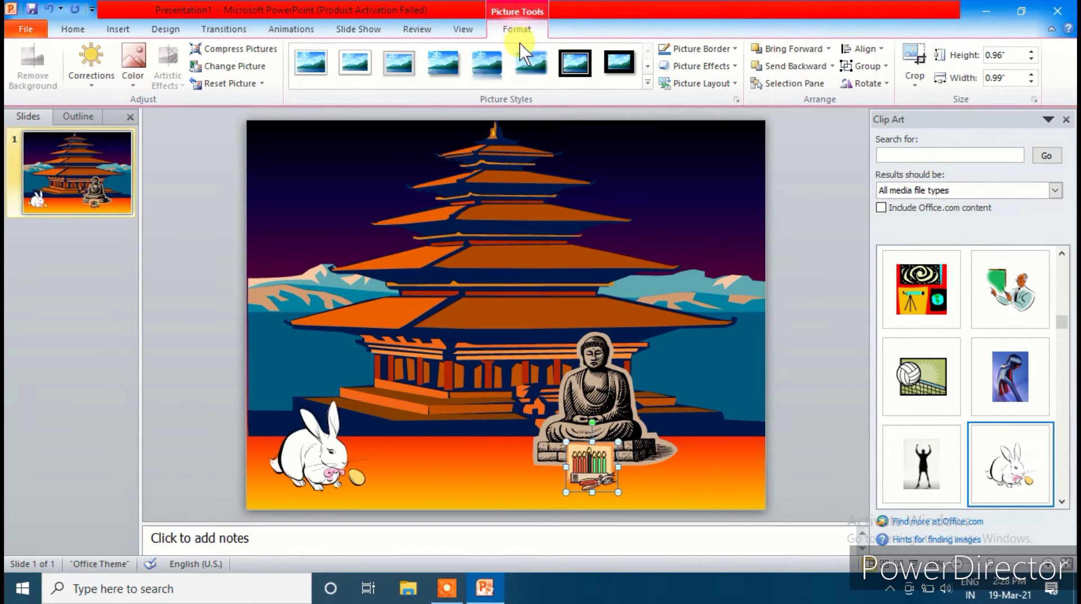
pyautogui.click(526, 72)
pyautogui.click(696, 502)
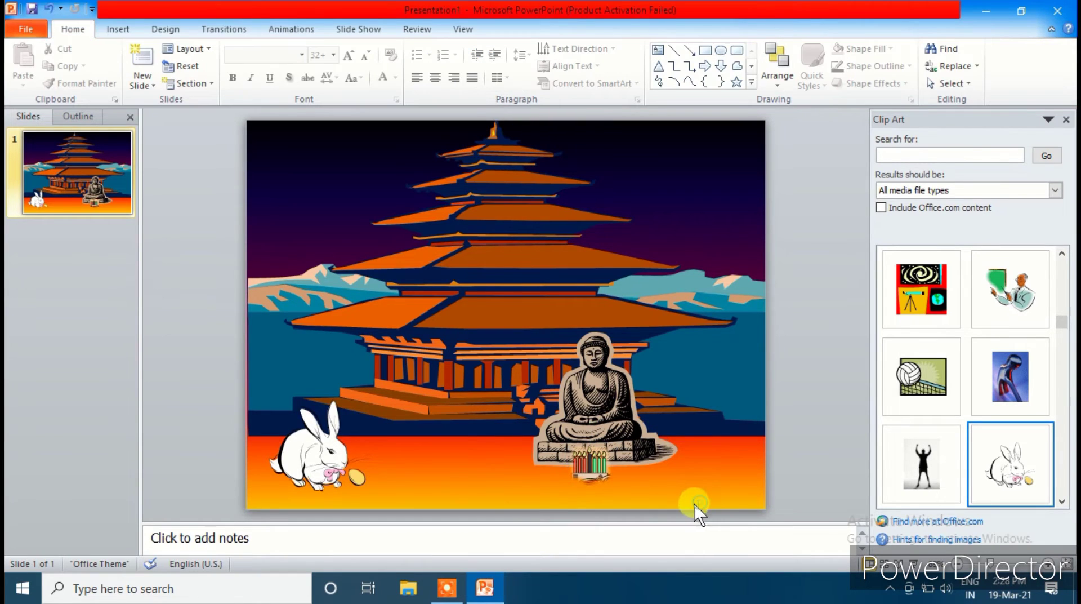
# Tilt the rabbit with its rotation handle and shift it slightly left.
pyautogui.click(302, 472)
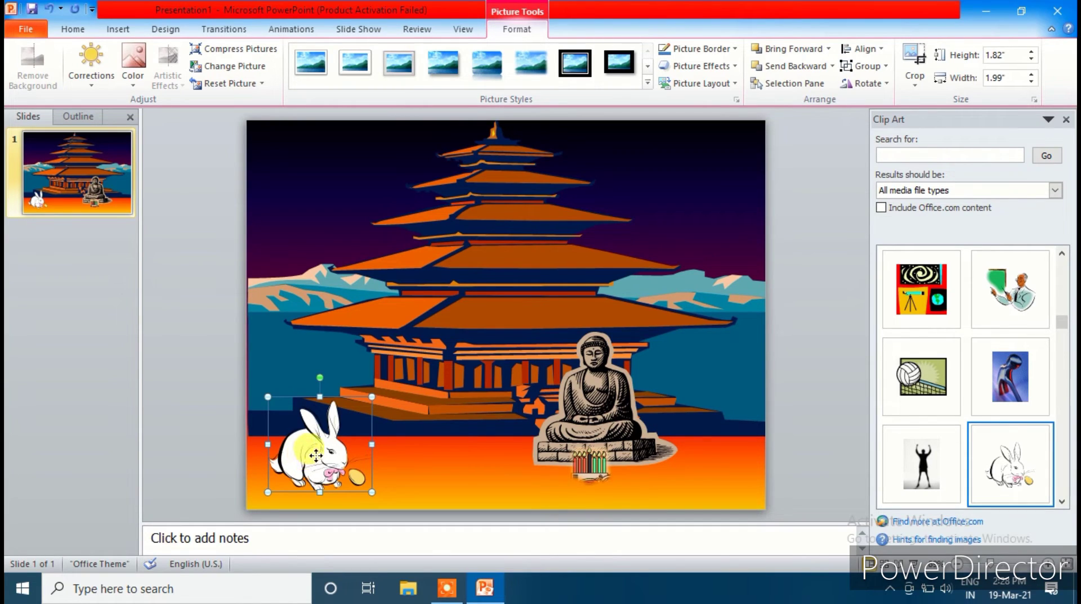
pyautogui.moveTo(321, 375); pyautogui.dragTo(303, 418)
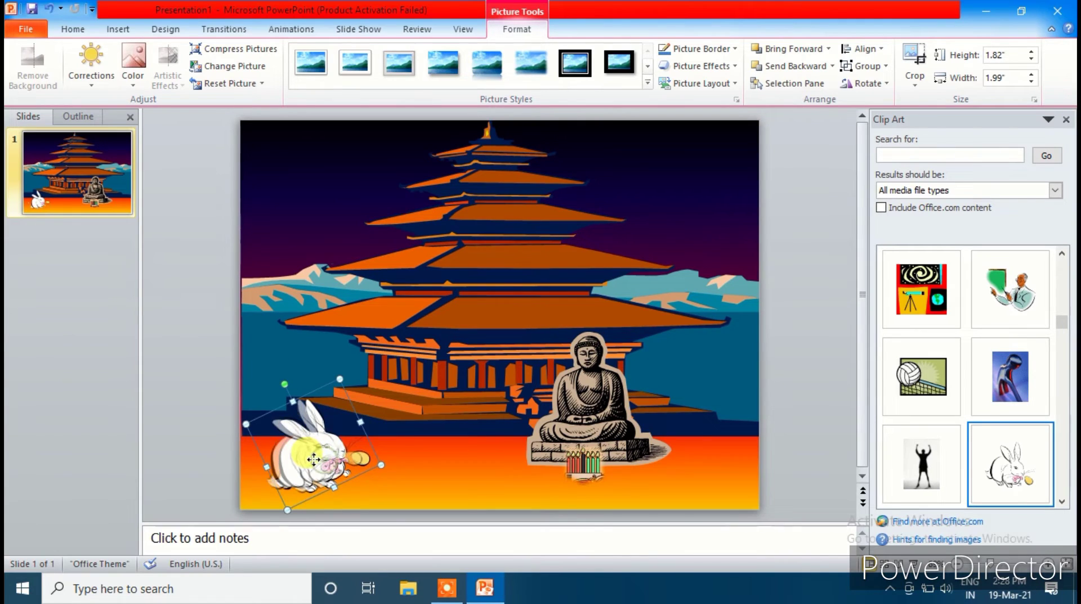
pyautogui.moveTo(324, 460); pyautogui.dragTo(309, 461)
pyautogui.click(434, 459)
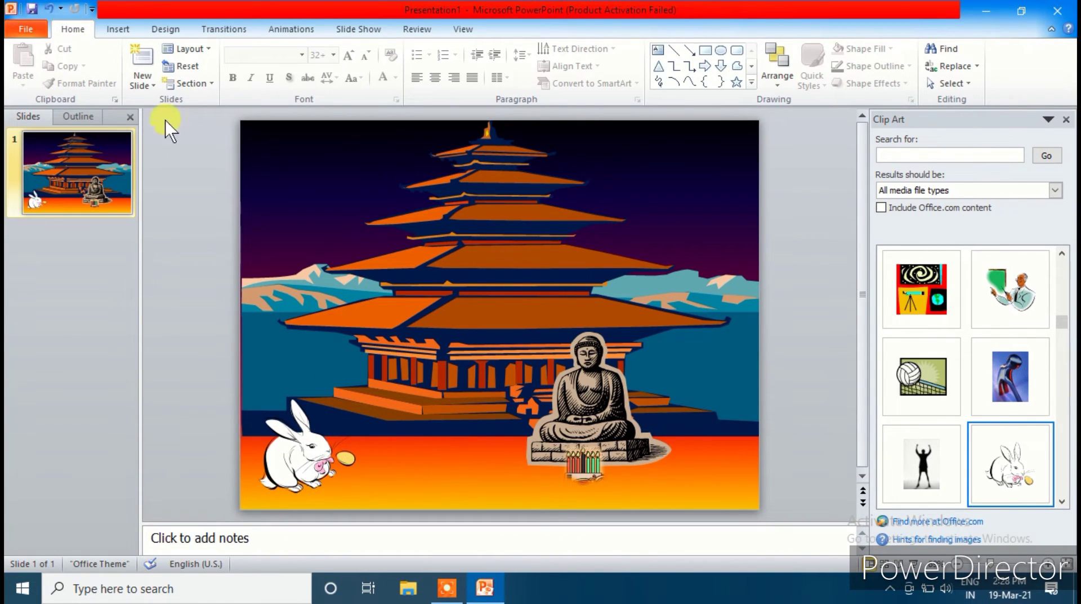
# Draw a 24-point star shape over the Buddha's head.
pyautogui.click(118, 29)
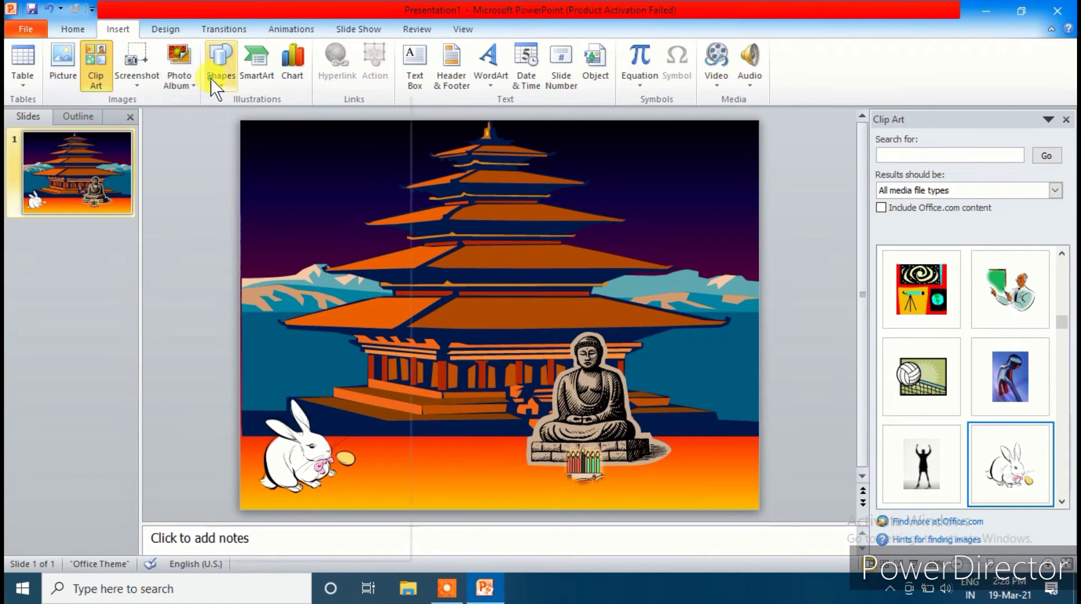
pyautogui.click(219, 65)
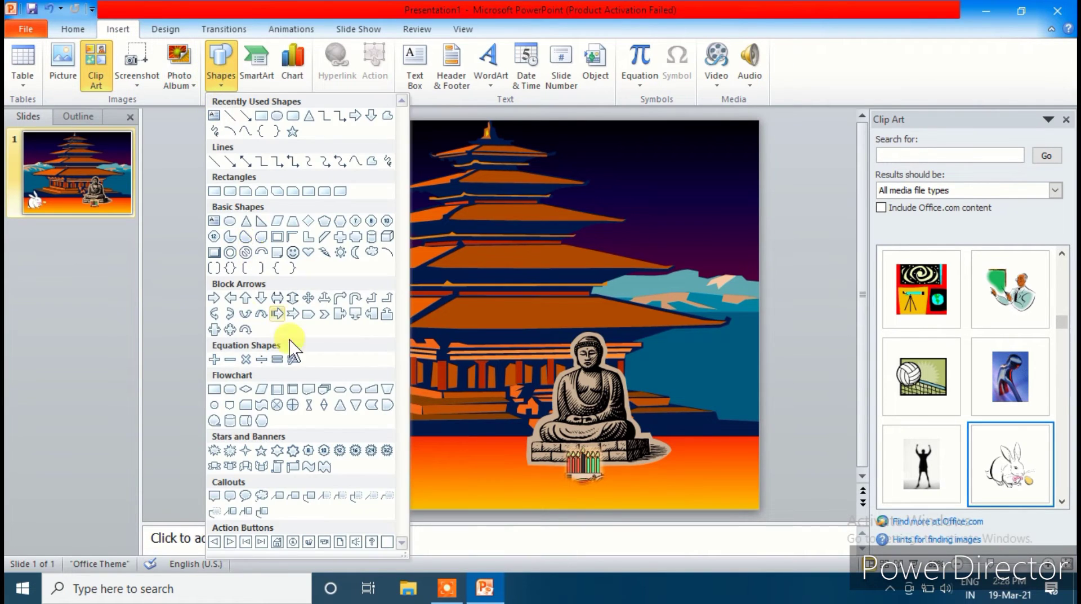
pyautogui.click(390, 454)
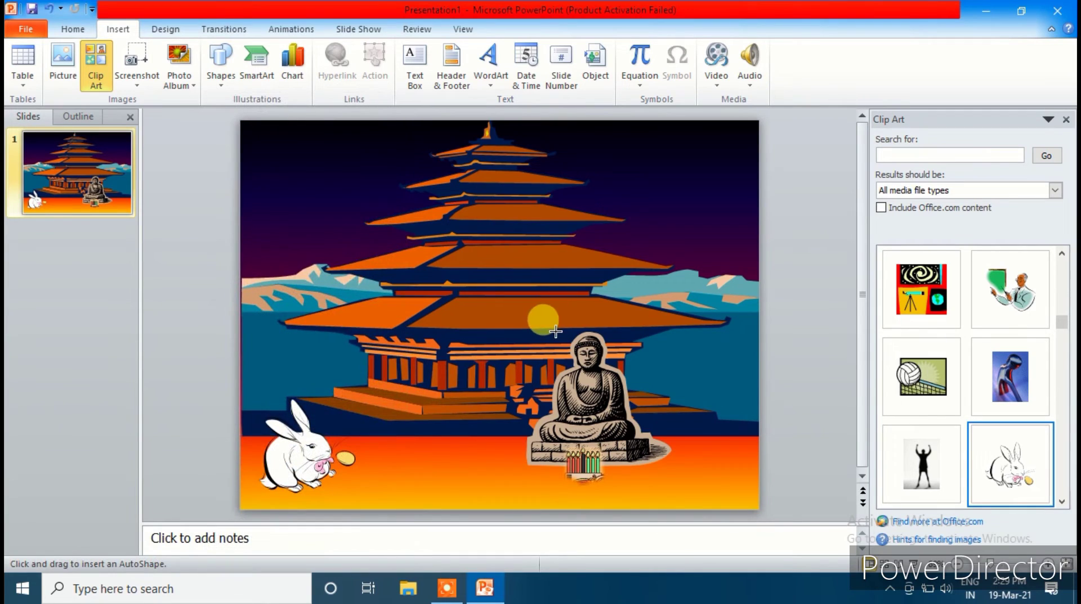
pyautogui.moveTo(557, 336)
pyautogui.mouseDown()
pyautogui.moveTo(612, 389)
pyautogui.moveTo(598, 348)
pyautogui.mouseUp()
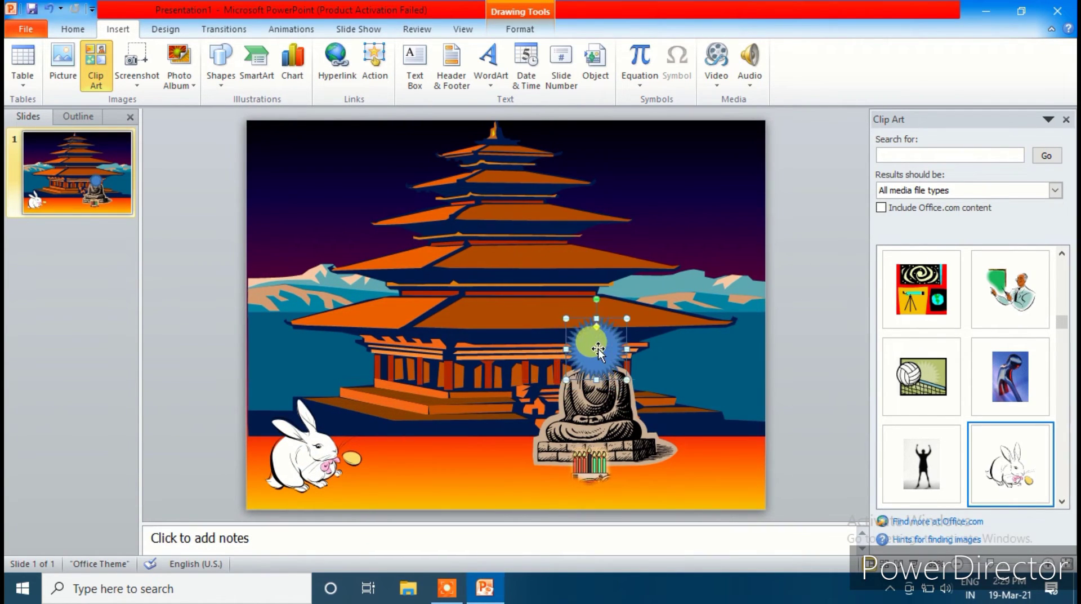
# Give the star a yellow fill and a yellow outline.
pyautogui.click(526, 29)
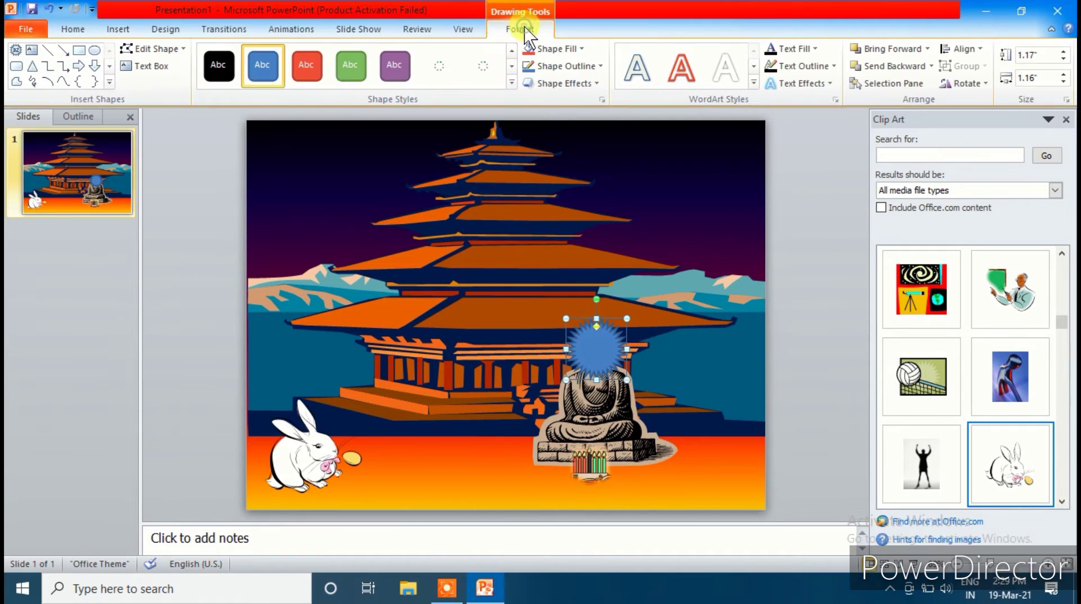
pyautogui.click(545, 51)
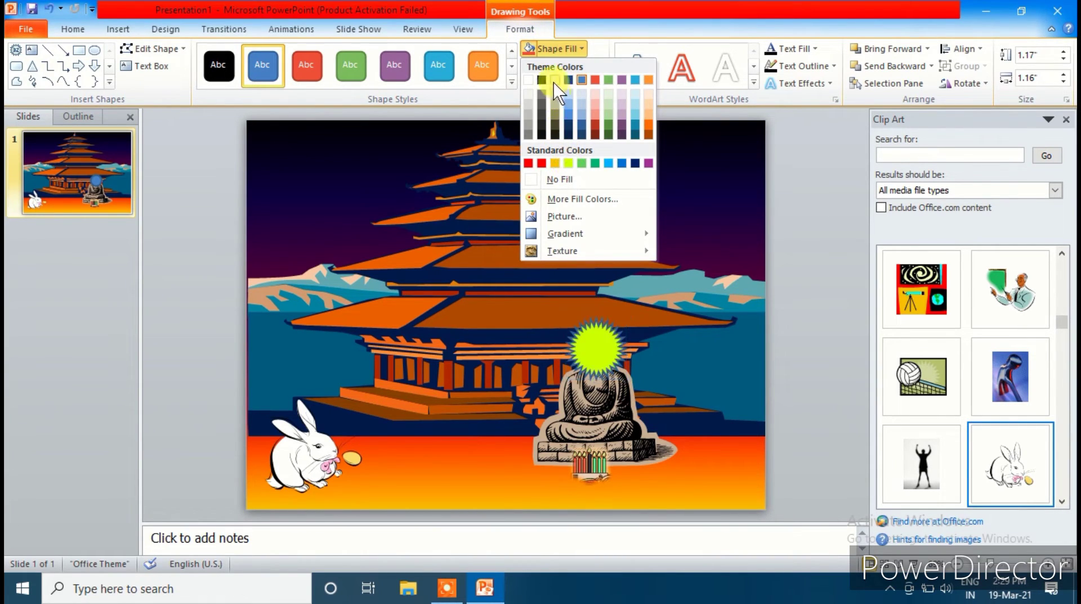
pyautogui.click(569, 163)
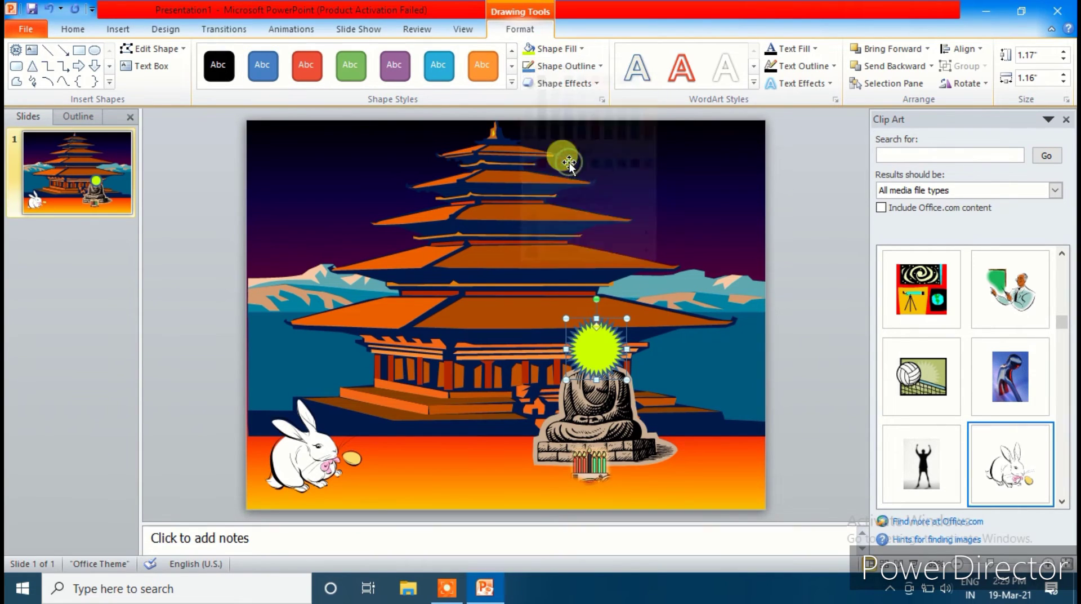
pyautogui.click(548, 68)
pyautogui.click(568, 180)
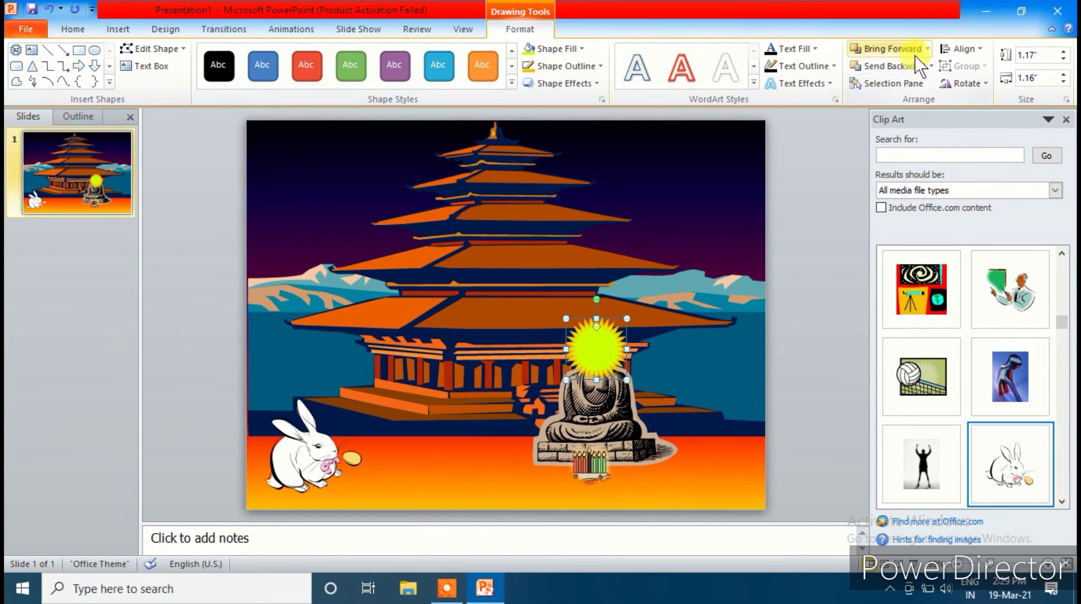
# Send the yellow sun backward until it sits behind the Buddha.
pyautogui.click(932, 67)
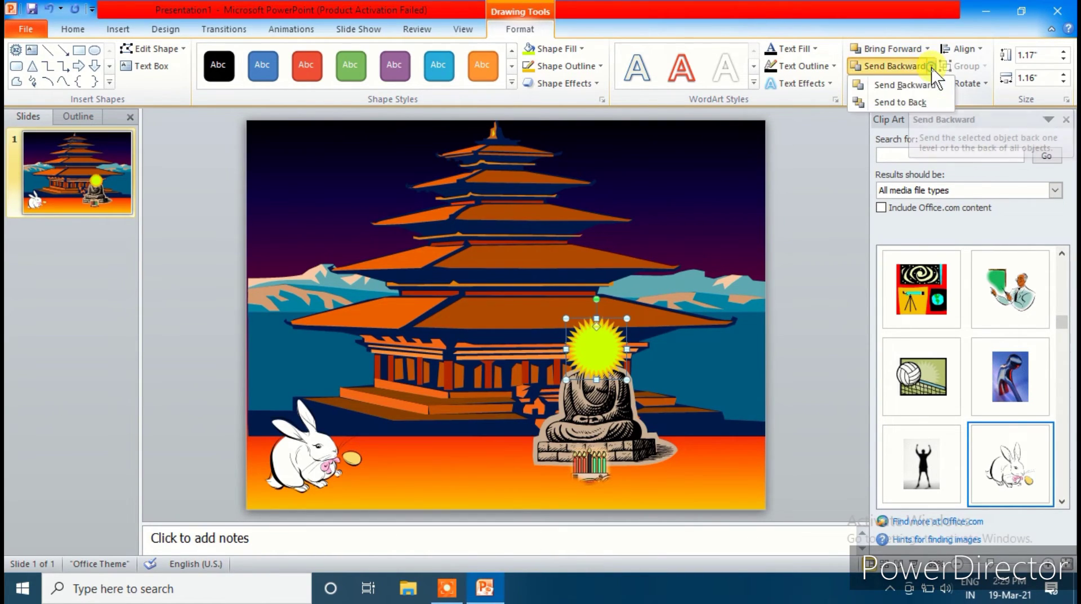
pyautogui.click(902, 86)
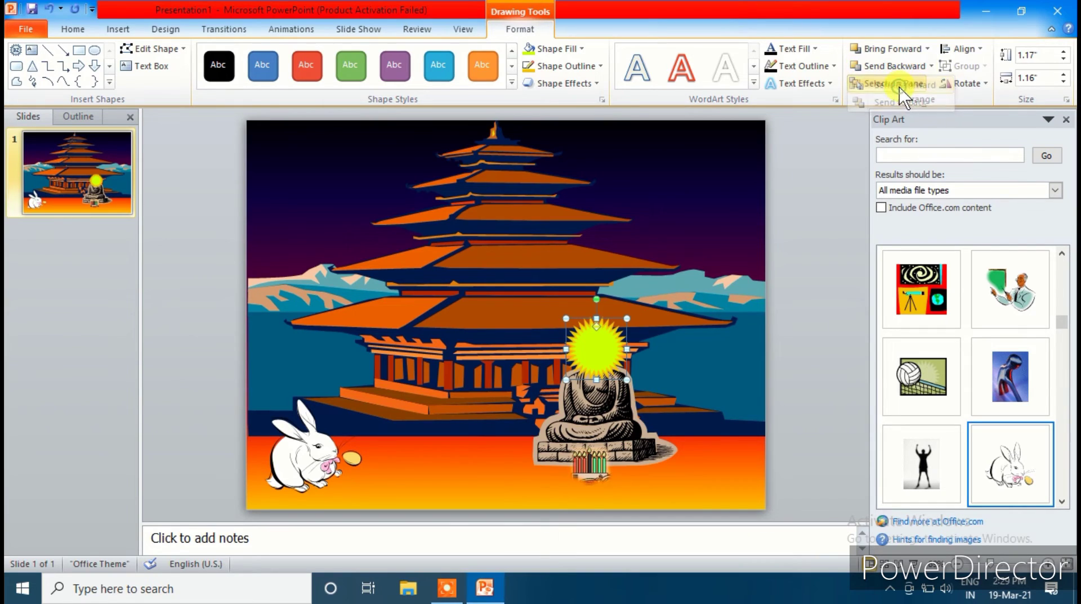
pyautogui.click(930, 66)
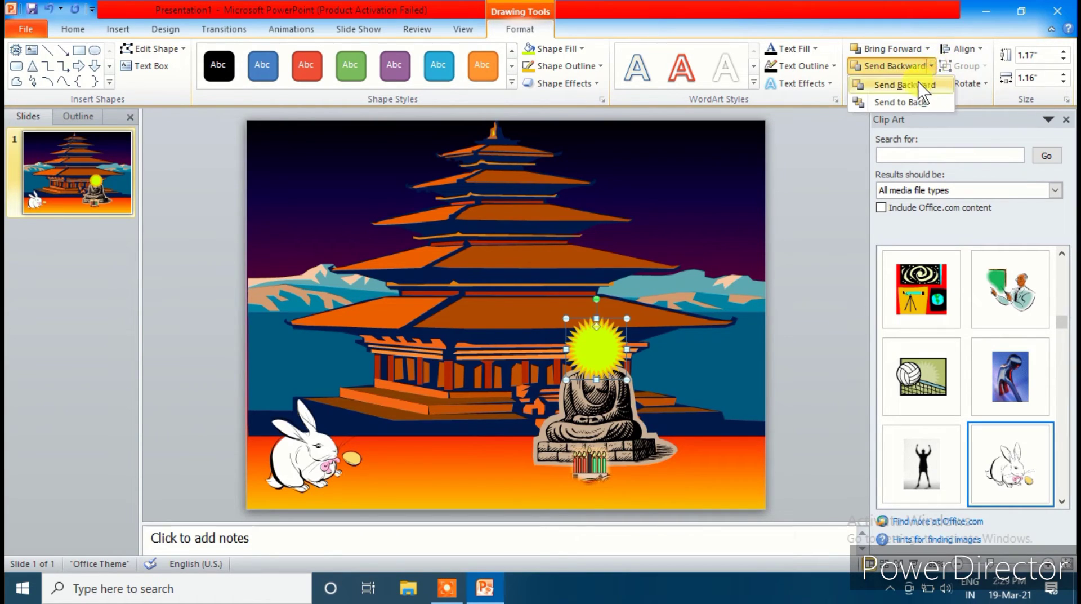
pyautogui.click(914, 86)
pyautogui.click(931, 66)
pyautogui.click(919, 87)
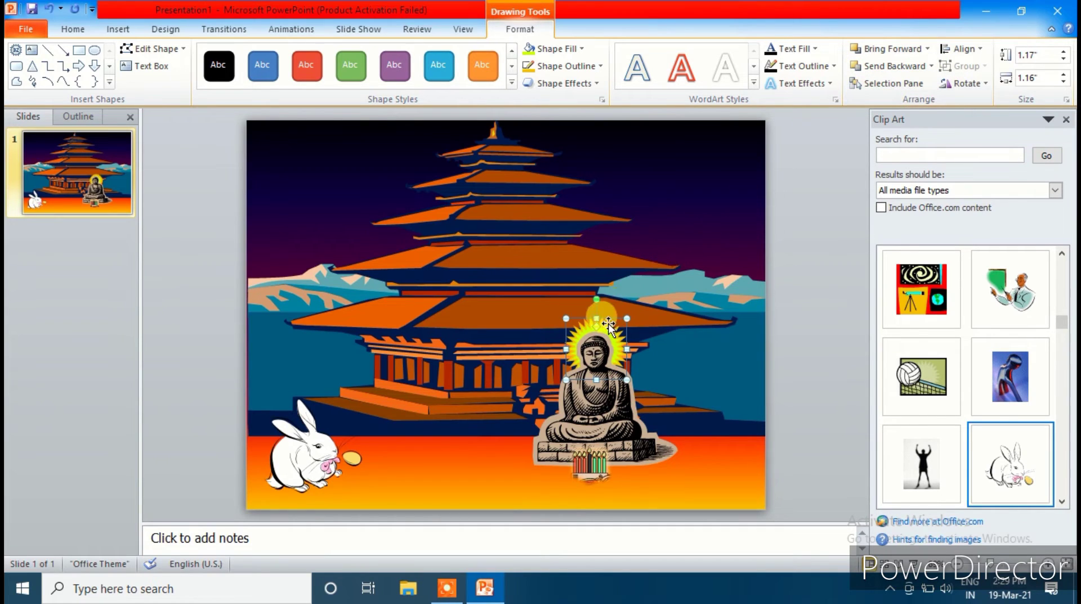
# Shrink the sun to 1.2" wide with a slightly lower height and centre it on the head.
pyautogui.moveTo(626, 319)
pyautogui.mouseDown()
pyautogui.moveTo(632, 305)
pyautogui.moveTo(619, 330)
pyautogui.mouseUp()
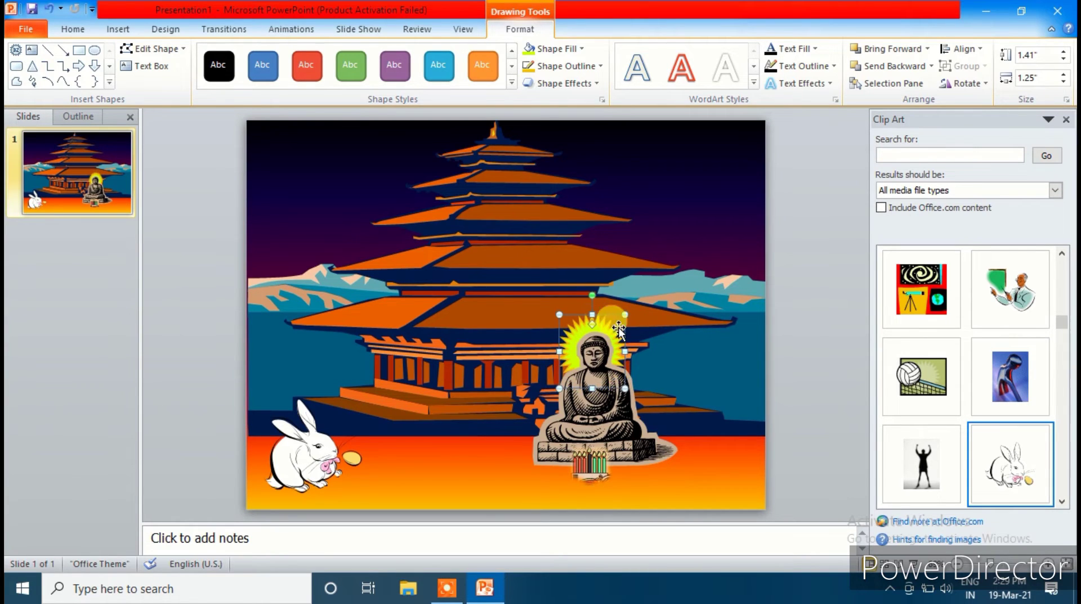
pyautogui.click(683, 517)
pyautogui.click(581, 324)
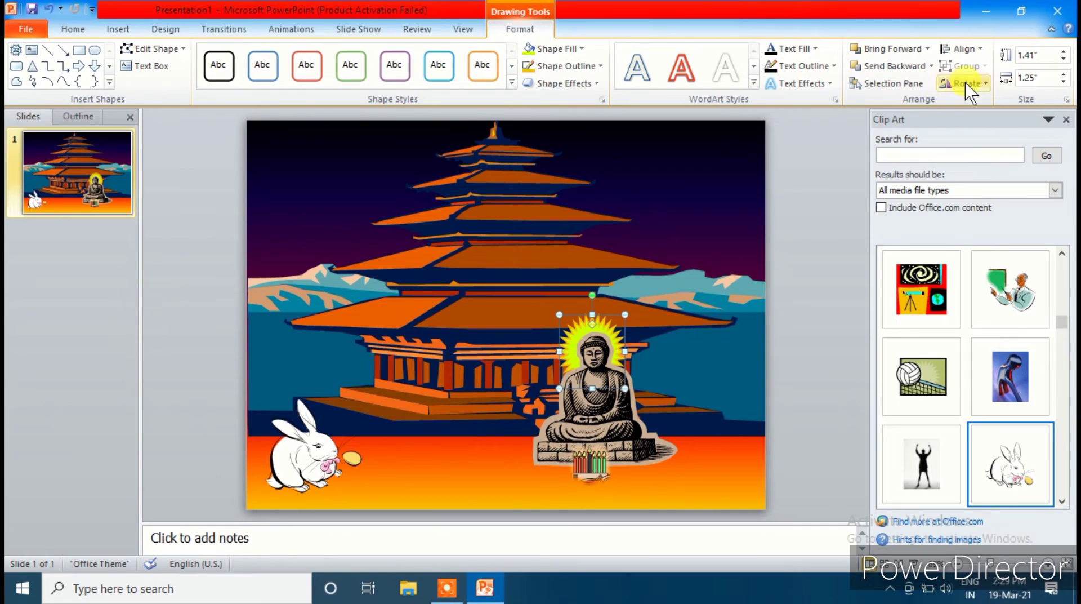
pyautogui.click(1030, 54)
pyautogui.click(1063, 60)
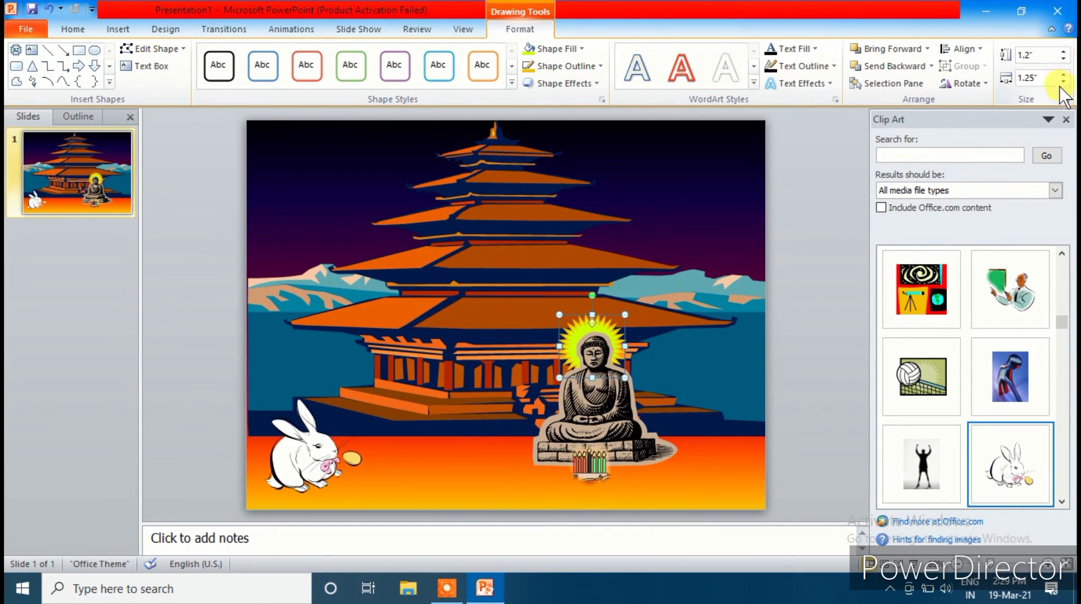
pyautogui.click(1064, 82)
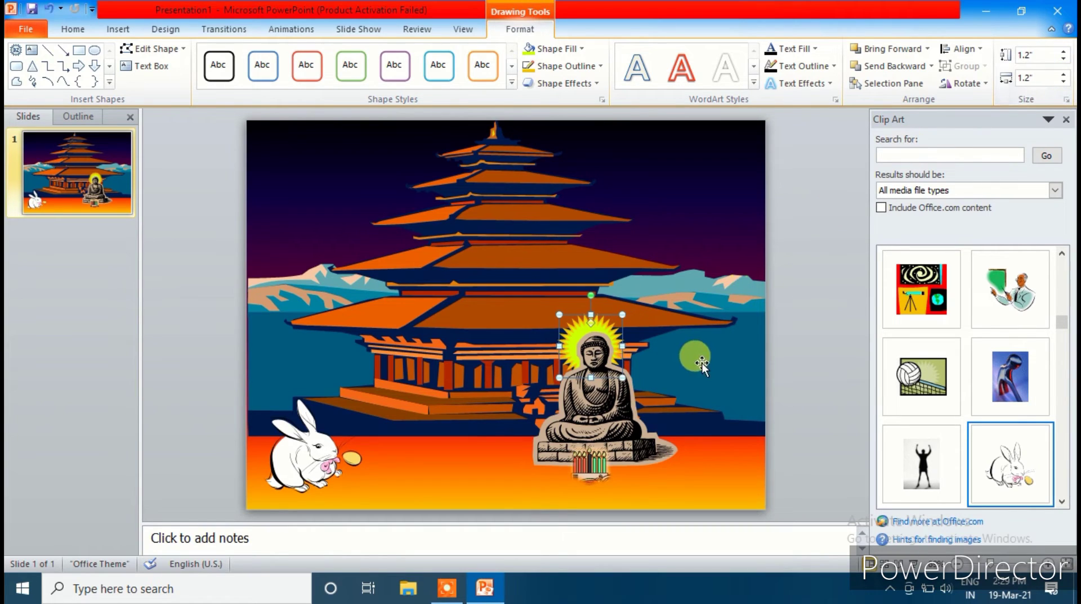
pyautogui.press('Right')
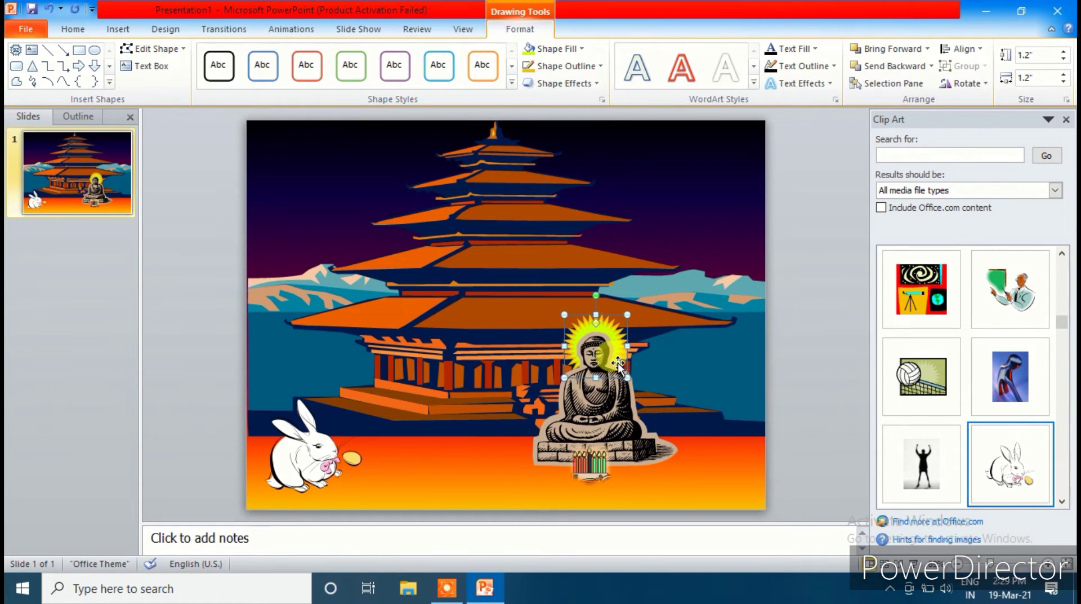
# Deselect everything and close the Clip Art pane.
pyautogui.click(665, 461)
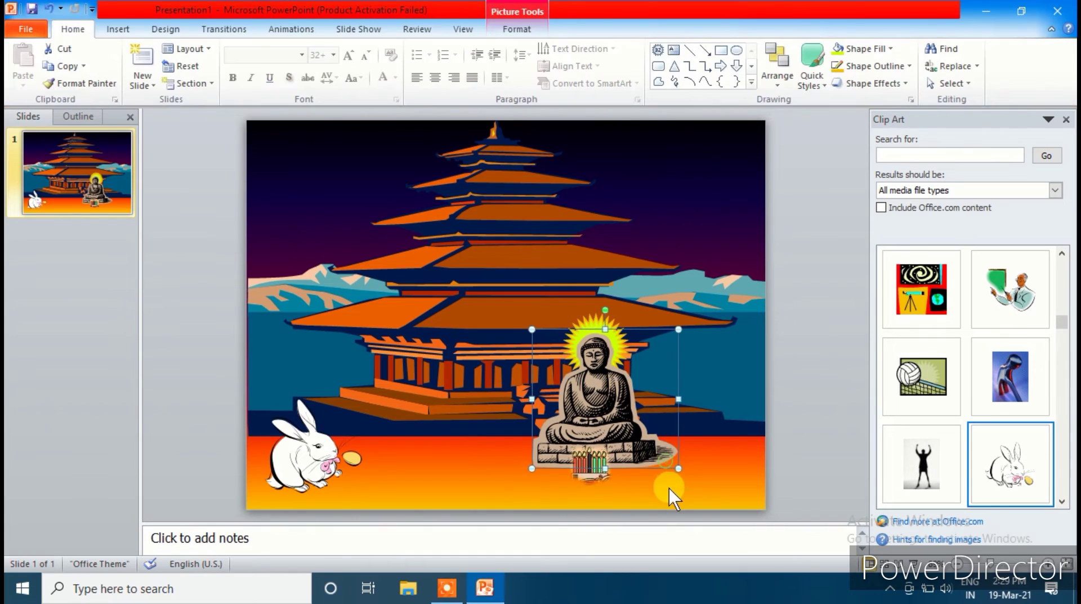
pyautogui.click(665, 500)
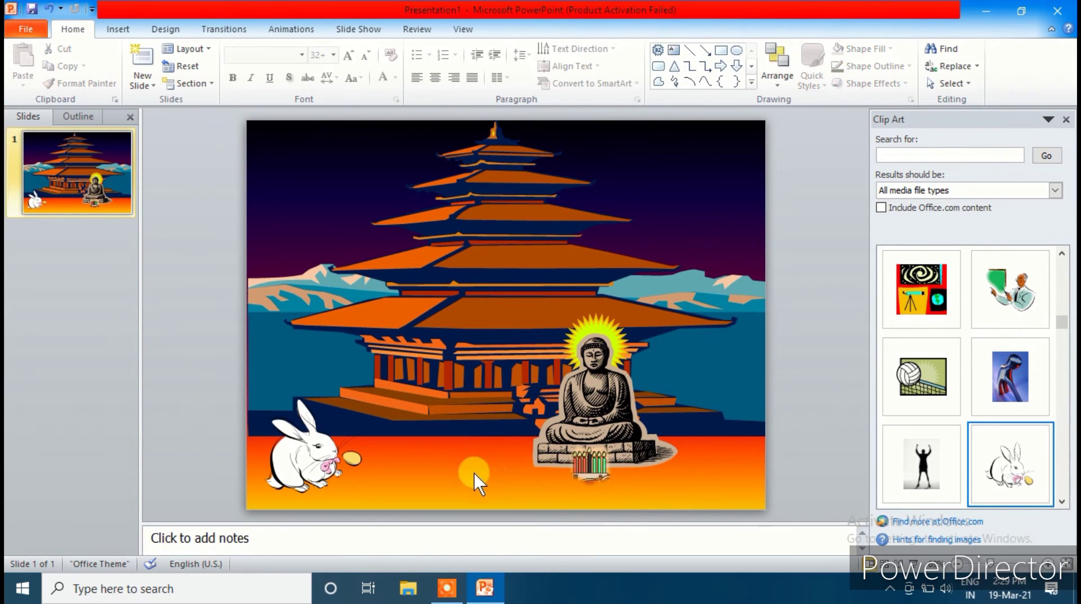
pyautogui.click(1066, 119)
# Apply the Spin emphasis effect to the sun halo and show the Animation Pane.
pyautogui.moveTo(807, 265); pyautogui.dragTo(719, 322)
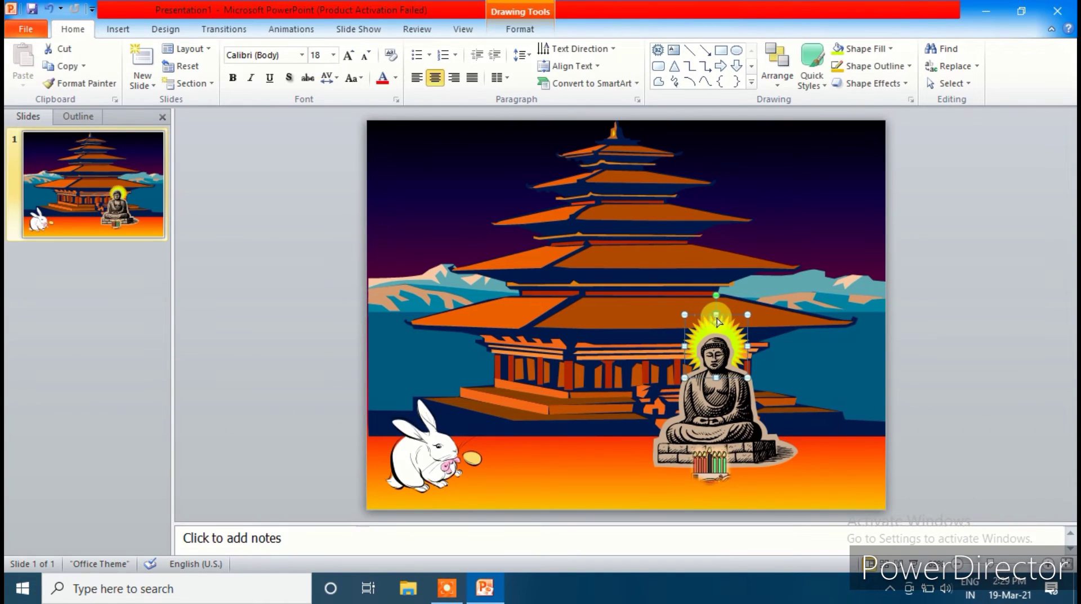
pyautogui.click(294, 29)
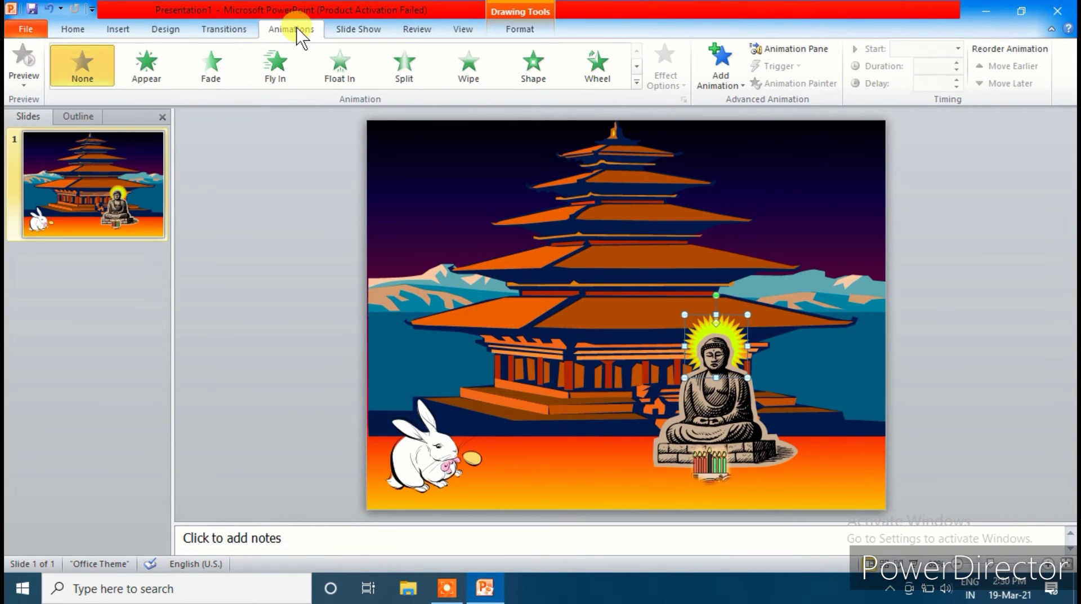
pyautogui.click(707, 80)
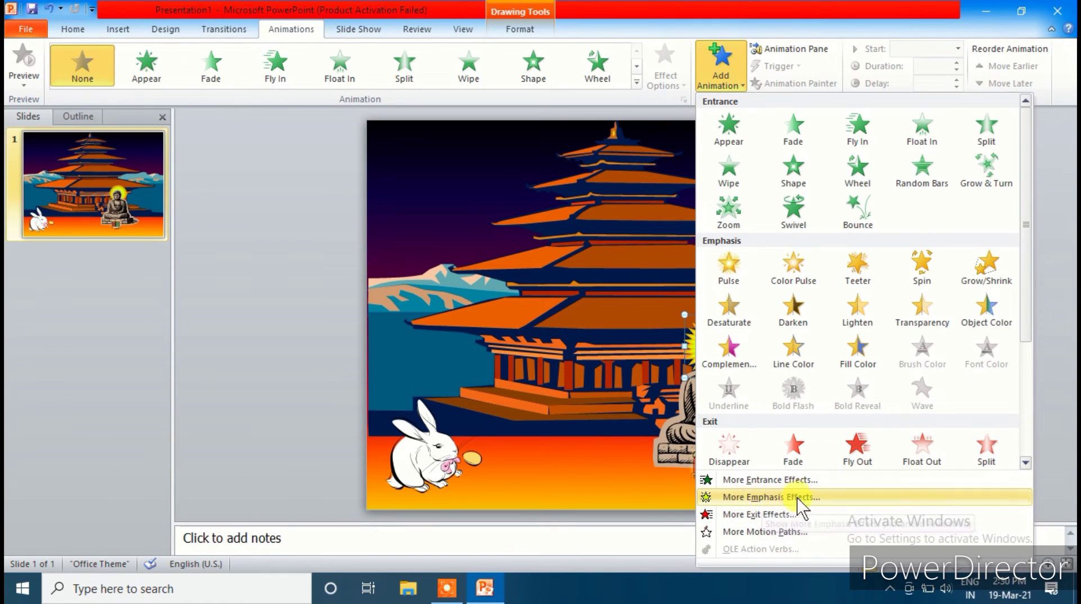
pyautogui.click(744, 497)
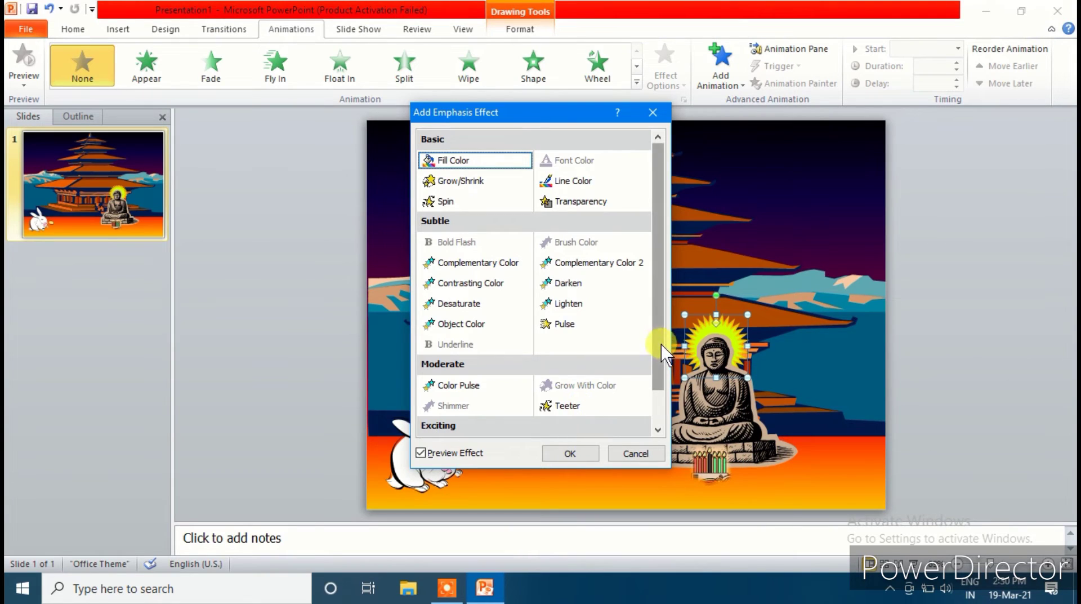
pyautogui.click(463, 202)
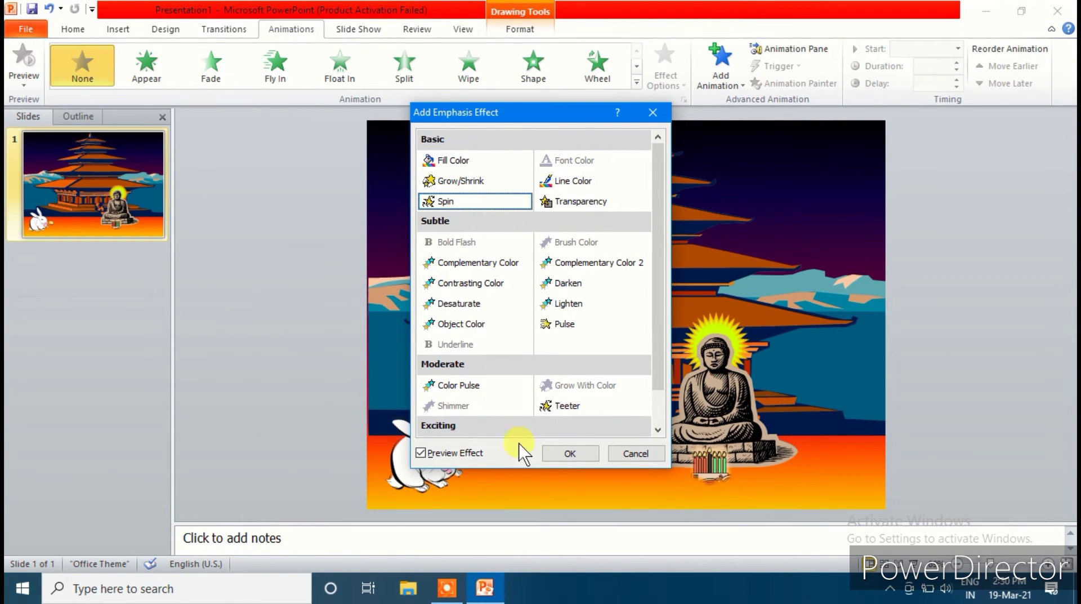
pyautogui.click(566, 455)
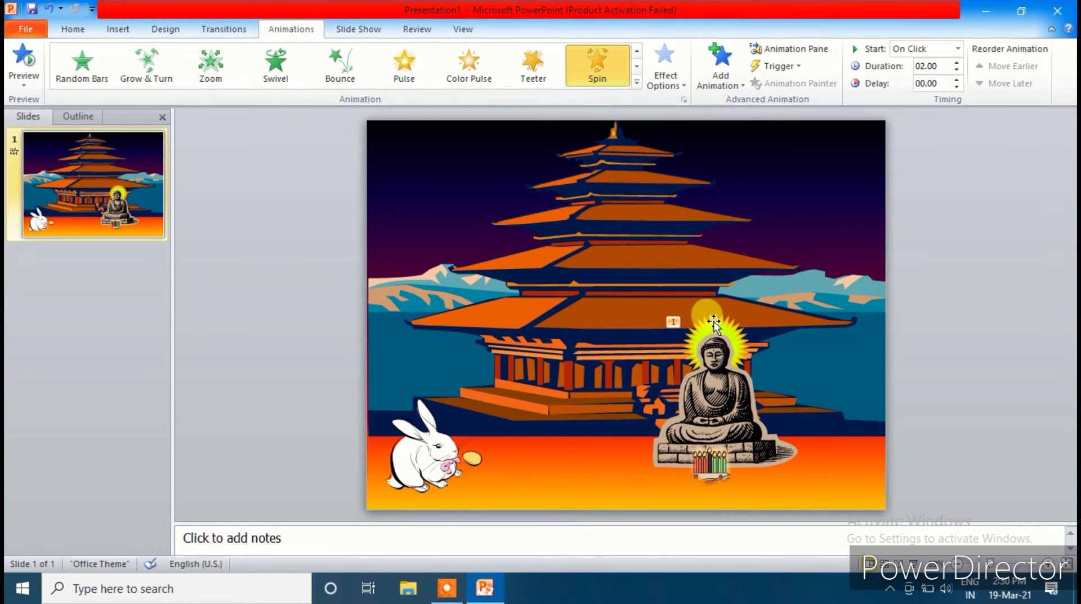
pyautogui.moveTo(712, 328); pyautogui.dragTo(738, 332)
pyautogui.click(779, 48)
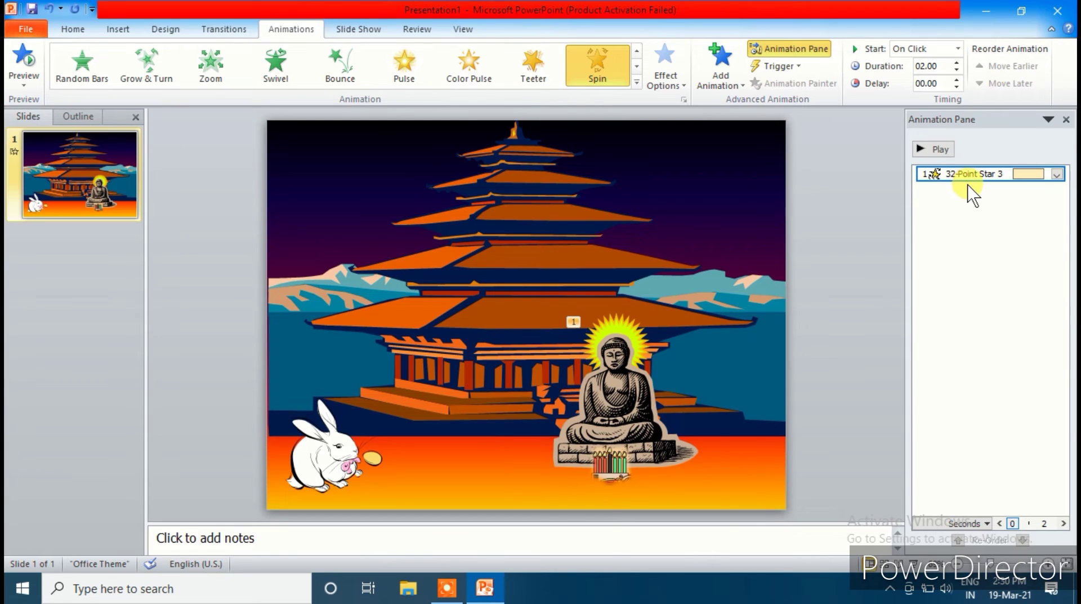
# Give the candles a Circle motion path and move it up to encircle the Buddha.
pyautogui.click(607, 474)
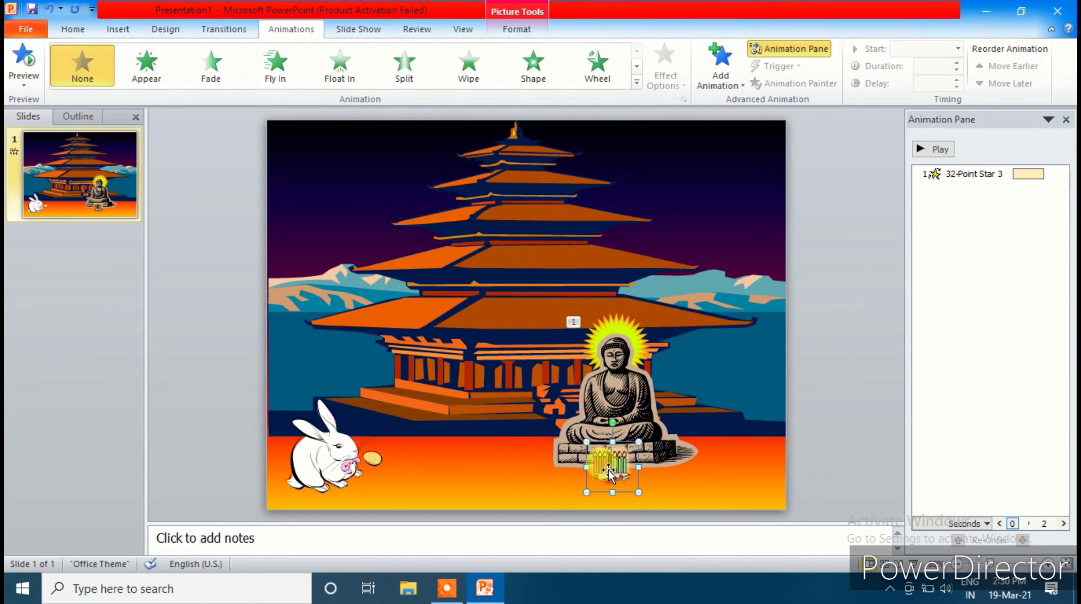
pyautogui.click(715, 85)
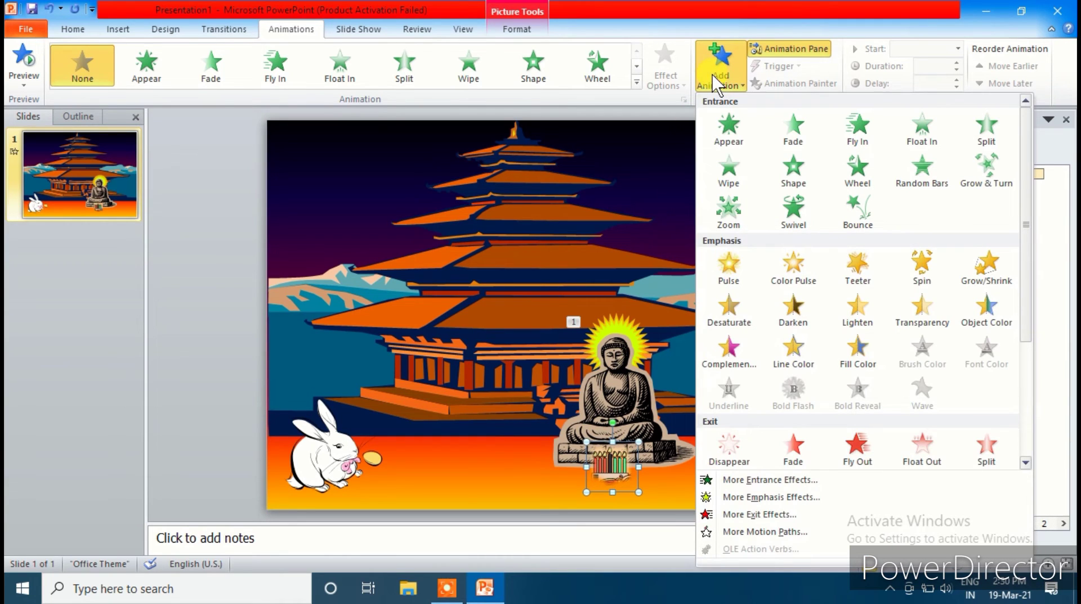
pyautogui.click(756, 532)
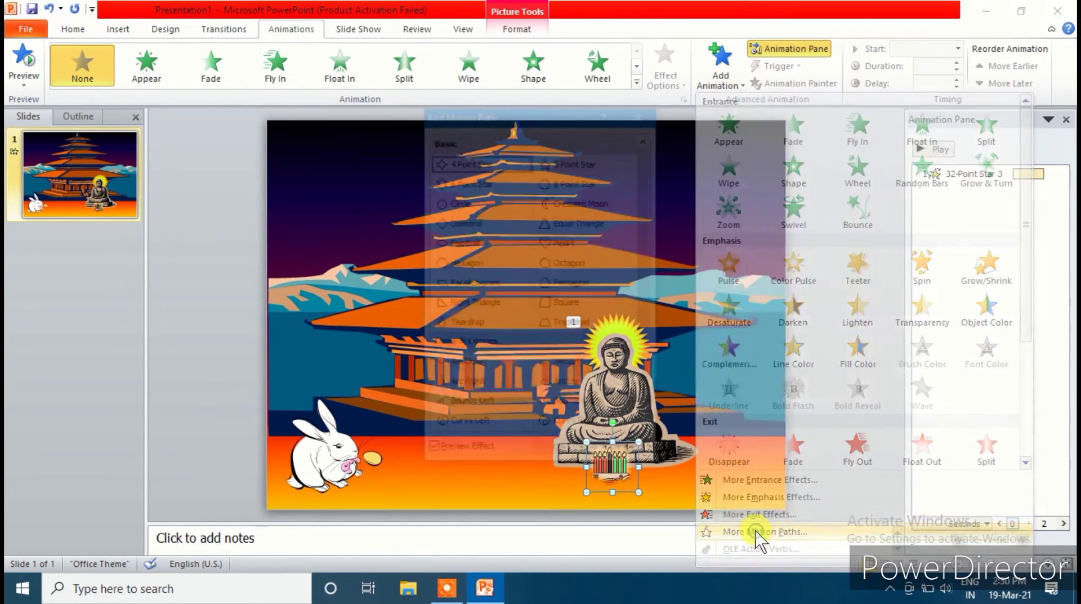
pyautogui.click(459, 202)
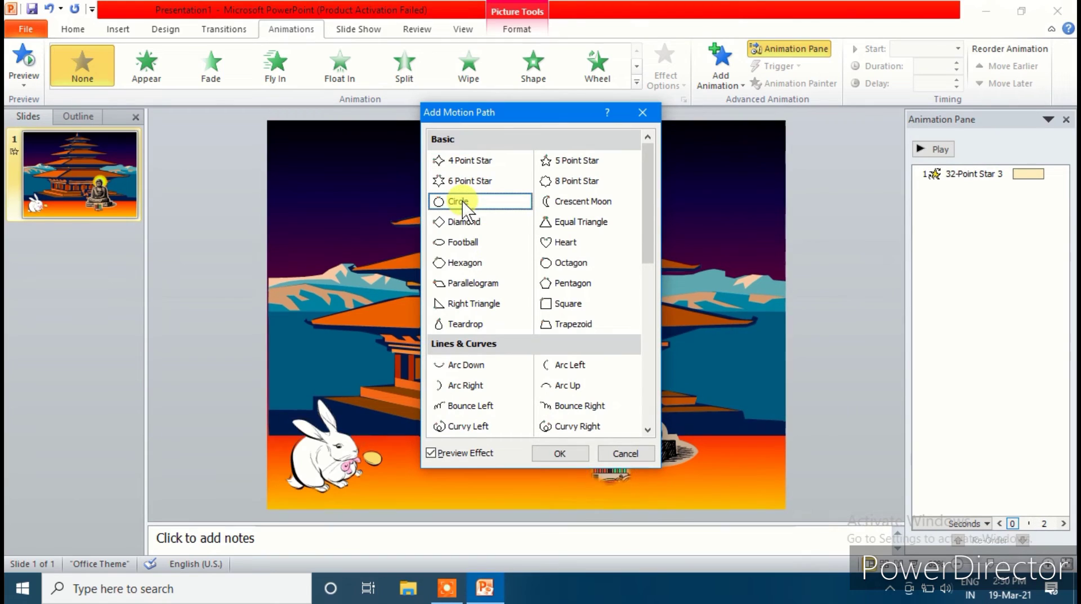
pyautogui.click(561, 453)
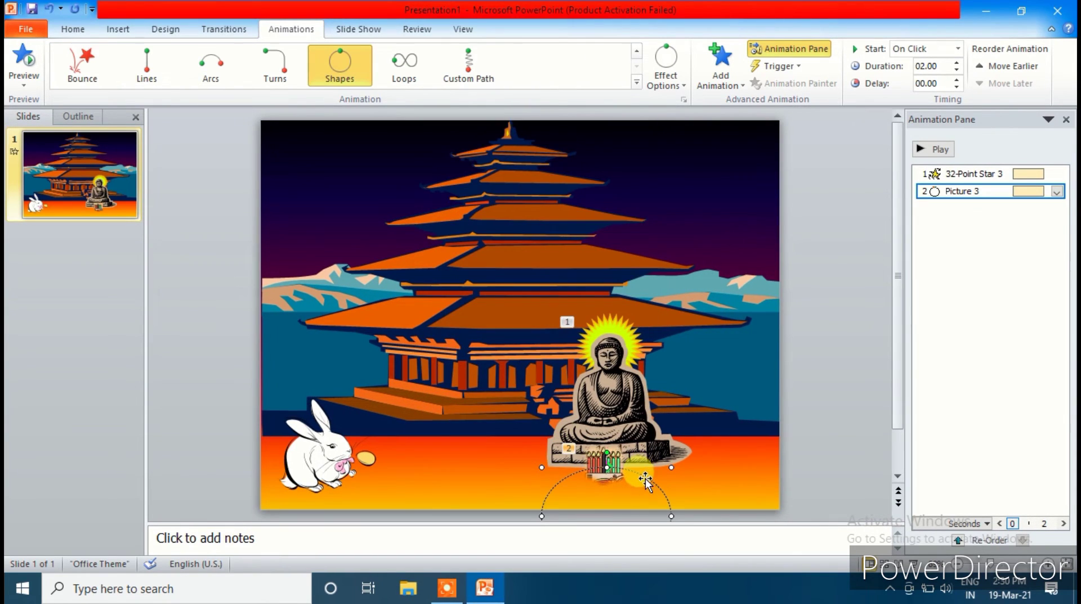
pyautogui.moveTo(645, 478); pyautogui.dragTo(609, 388)
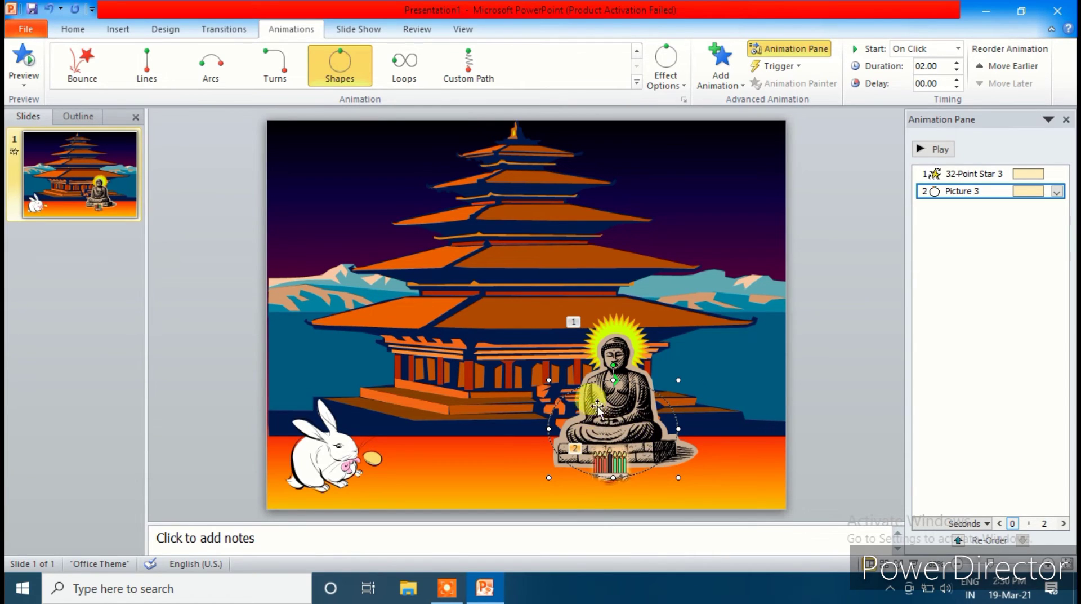
pyautogui.click(322, 465)
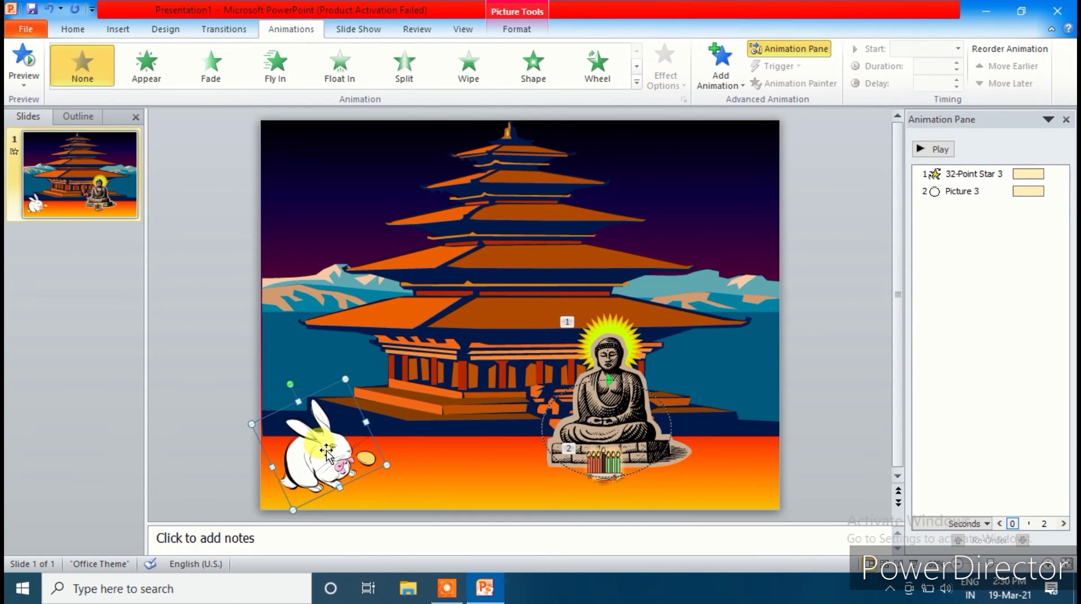
# Give the rabbit a Sine Wave path stretched to the right edge, then preview the animations.
pyautogui.click(721, 82)
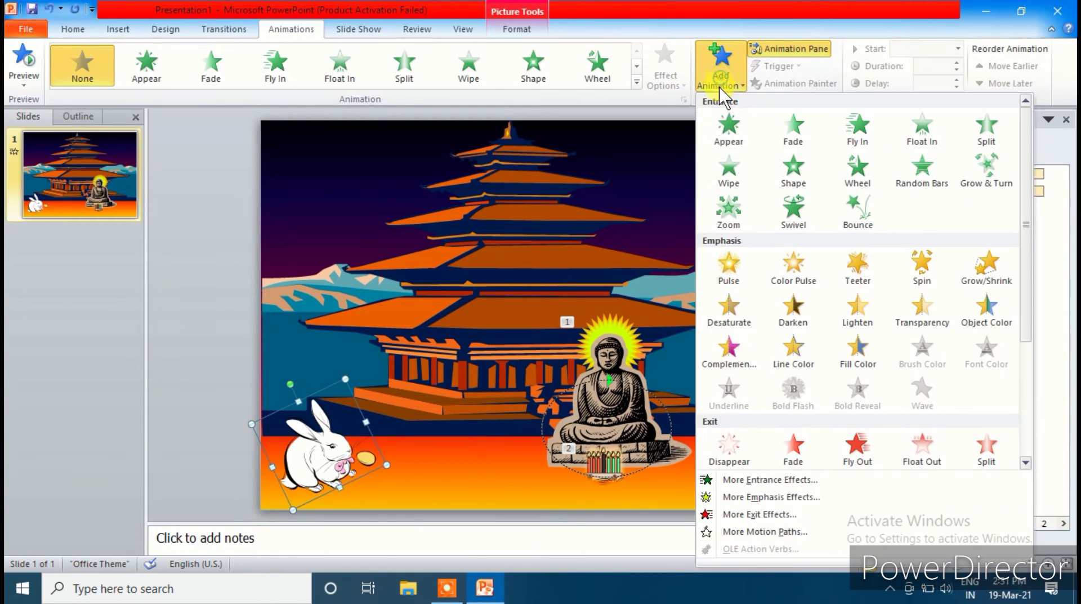
pyautogui.click(734, 532)
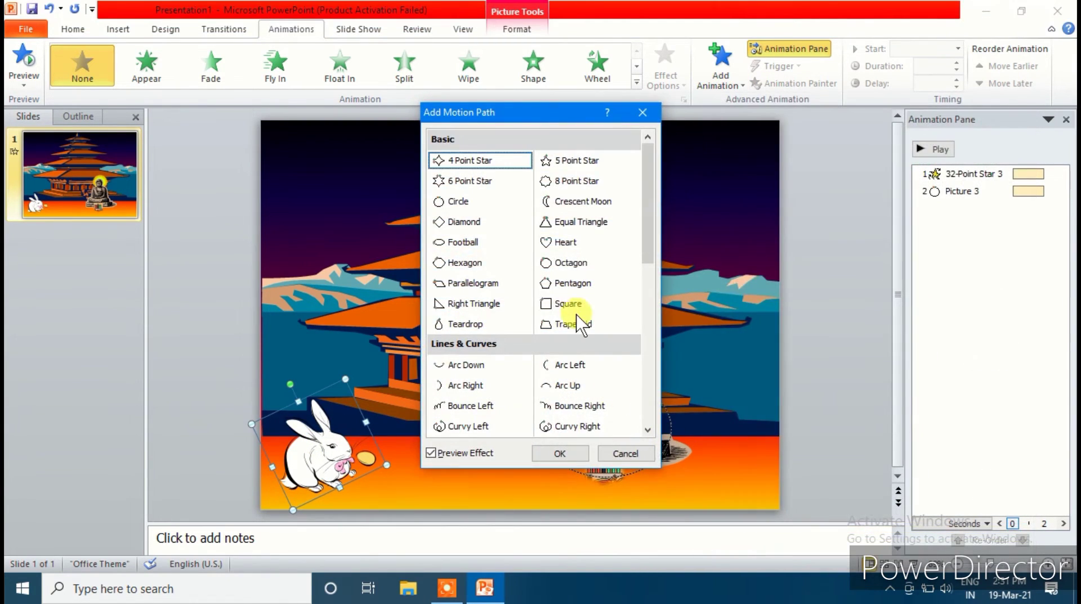
pyautogui.moveTo(645, 226); pyautogui.dragTo(647, 304)
pyautogui.click(450, 344)
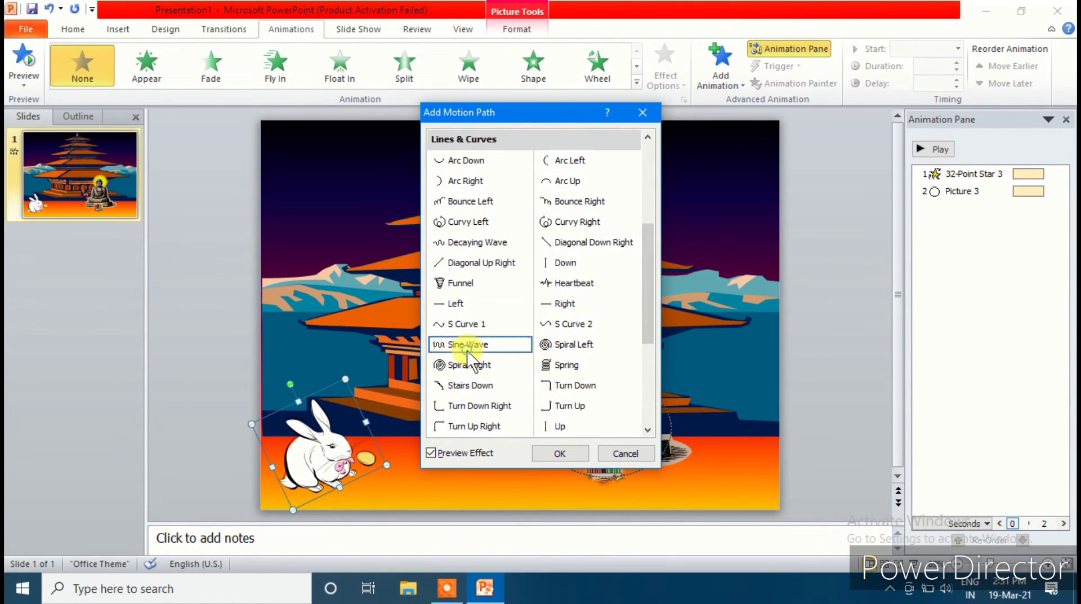
pyautogui.click(558, 452)
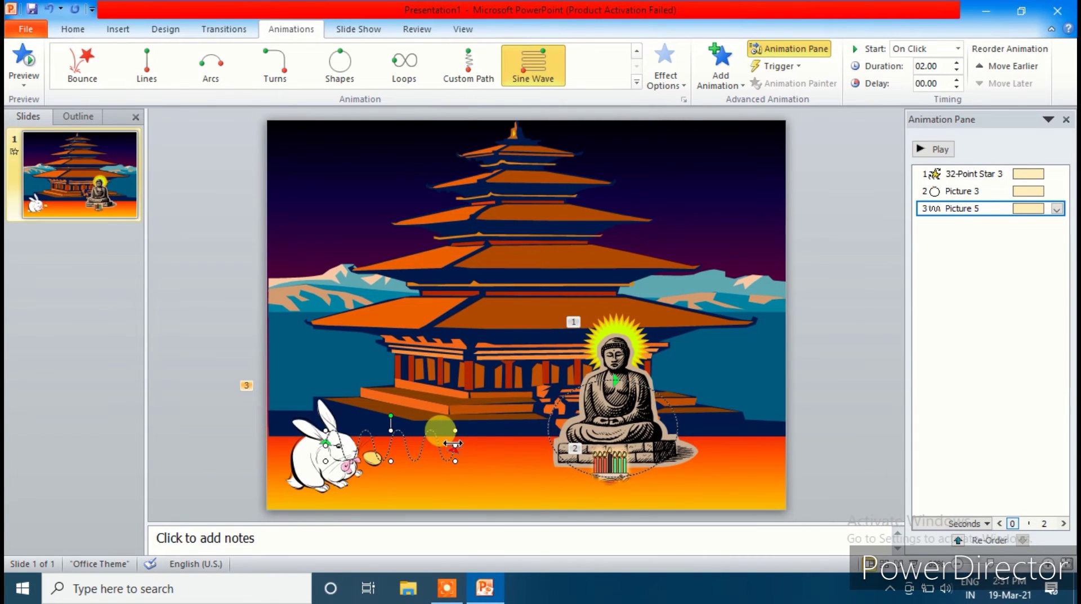
pyautogui.moveTo(455, 445); pyautogui.dragTo(780, 459)
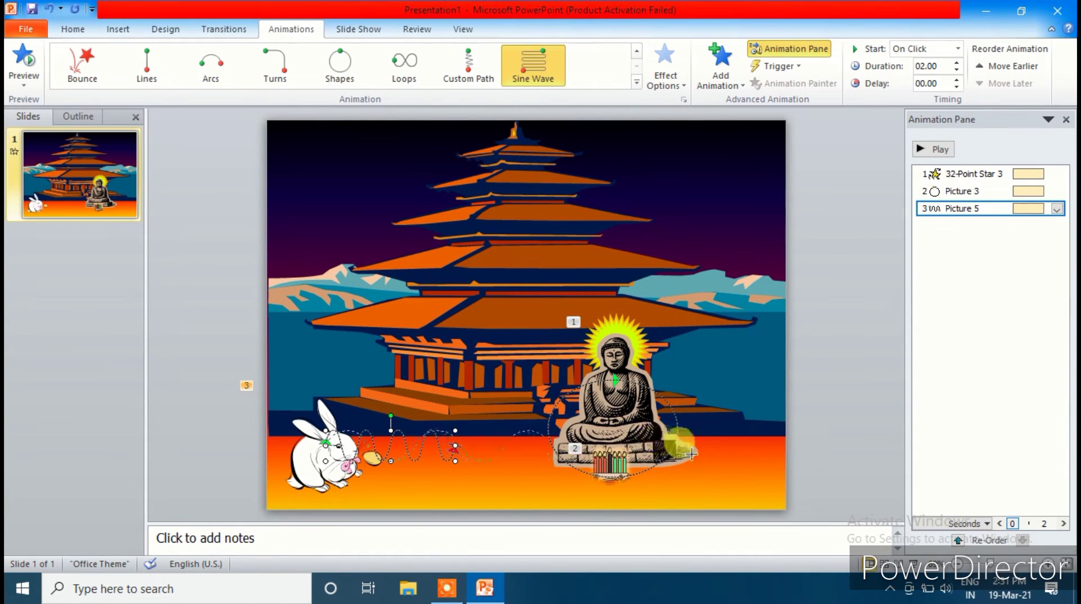
pyautogui.click(471, 491)
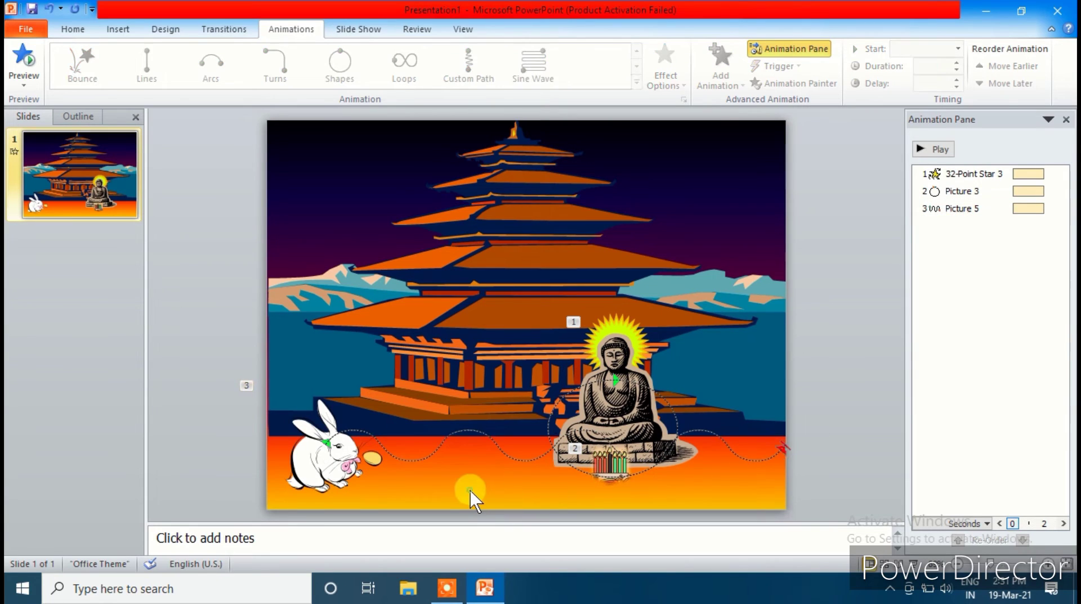
pyautogui.click(932, 150)
# Try inserting a song from the download folder as audio, then dismiss the codec error.
pyautogui.click(113, 30)
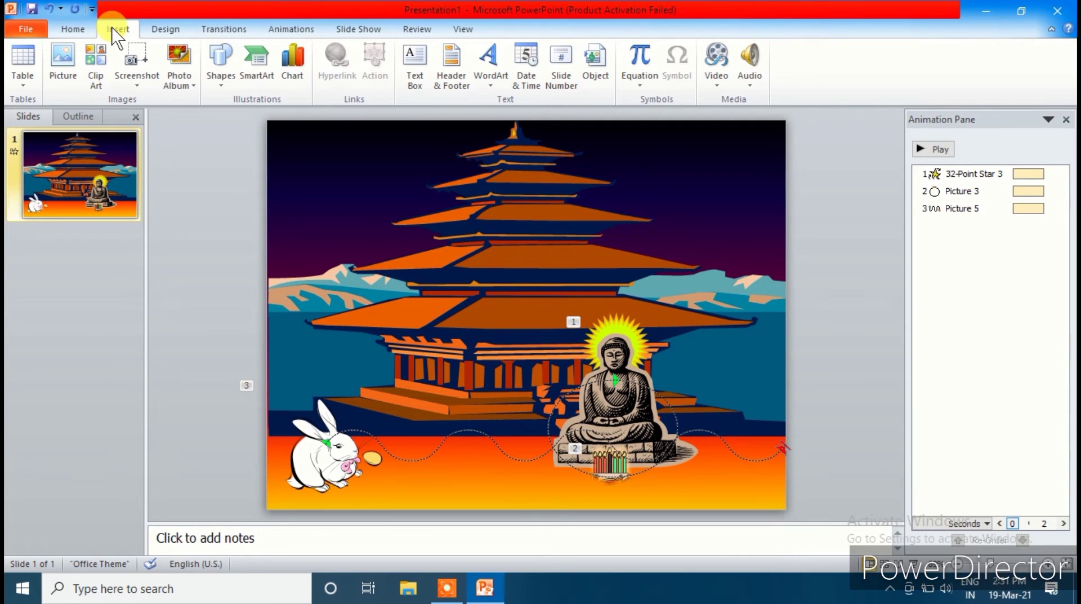
pyautogui.click(747, 83)
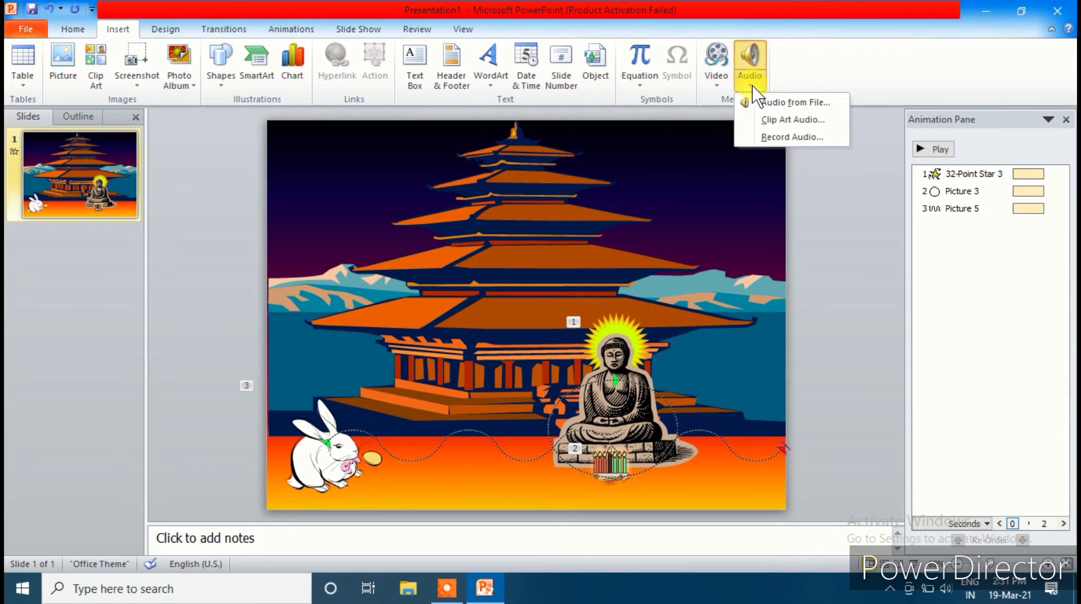
pyautogui.click(800, 103)
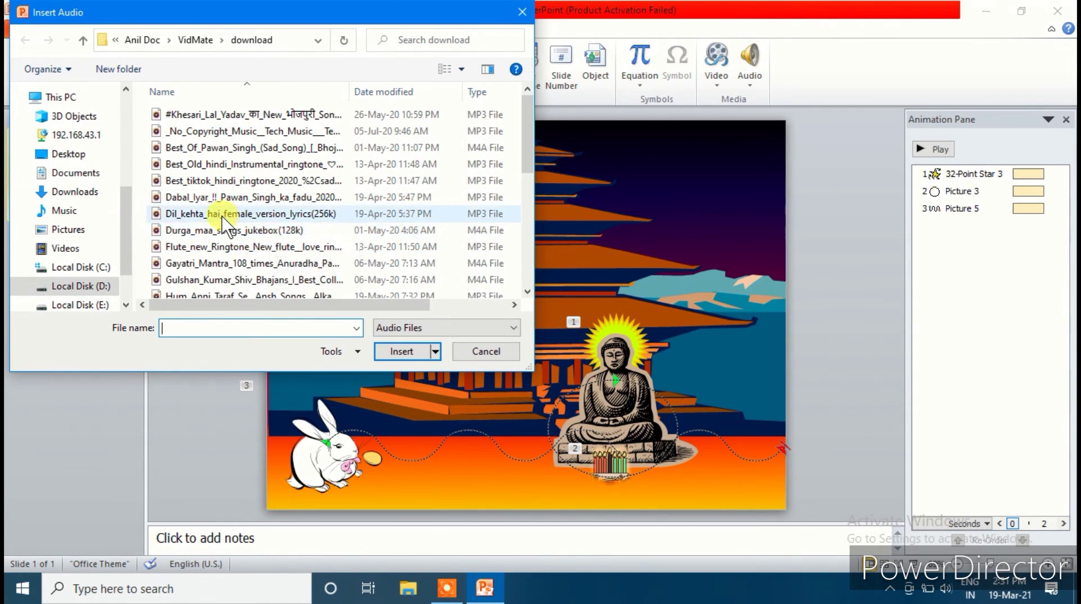
pyautogui.scroll(-1, 231, 194)
pyautogui.scroll(-3, 228, 191)
pyautogui.scroll(-1, 219, 177)
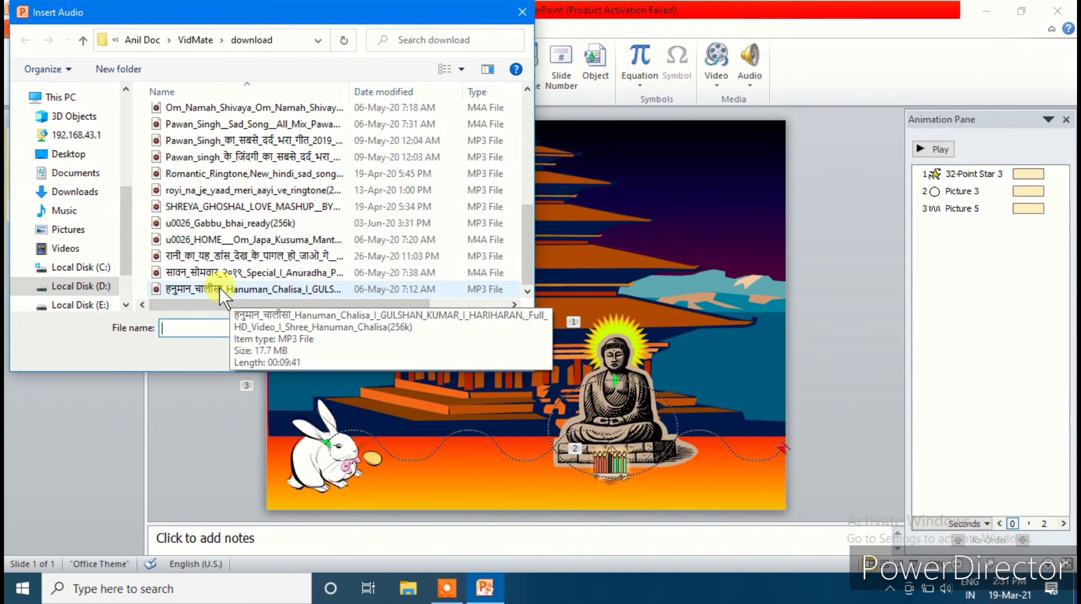
pyautogui.click(212, 274)
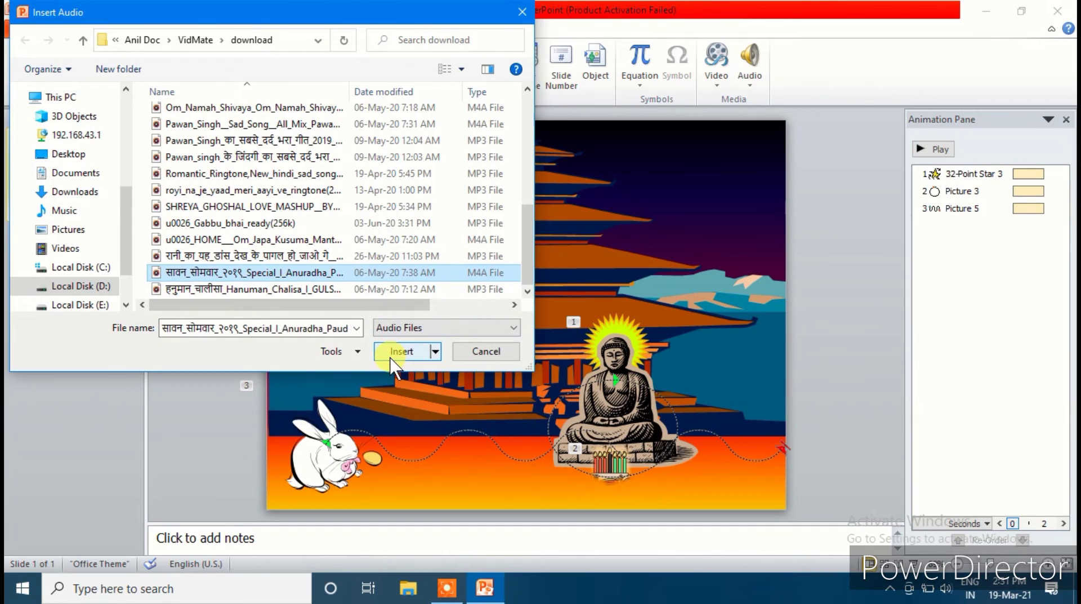
pyautogui.click(397, 352)
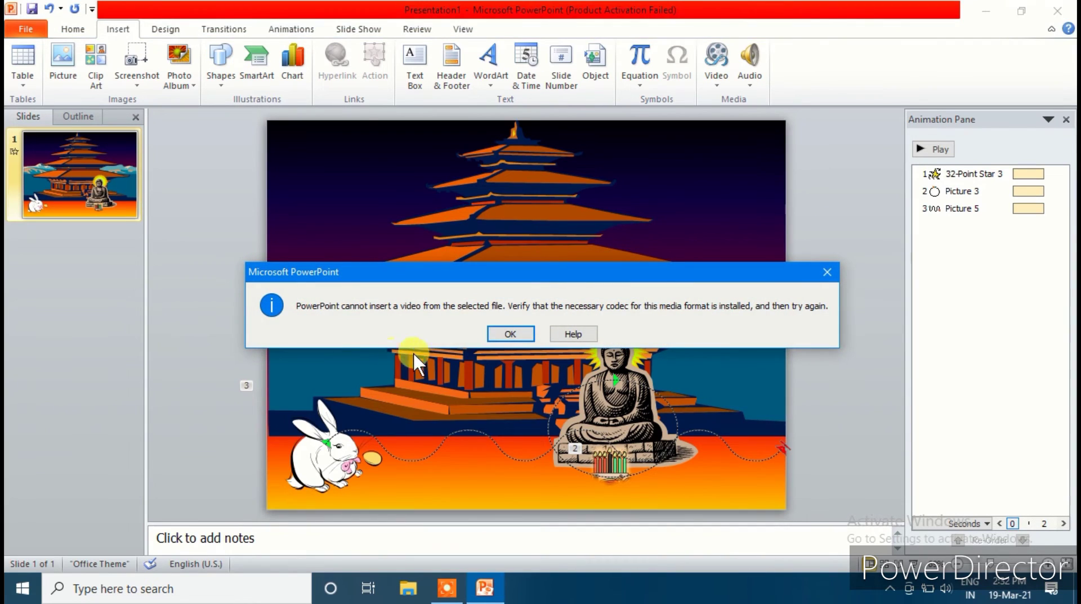
pyautogui.click(505, 338)
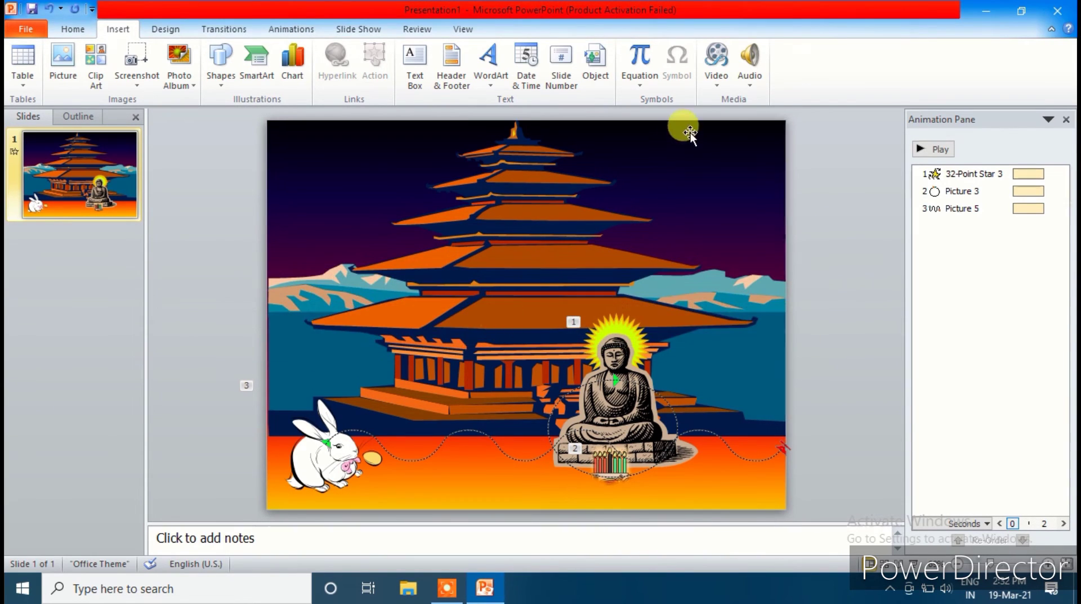
# Insert a different MP3 song from the download folder onto the slide.
pyautogui.click(750, 77)
pyautogui.click(758, 102)
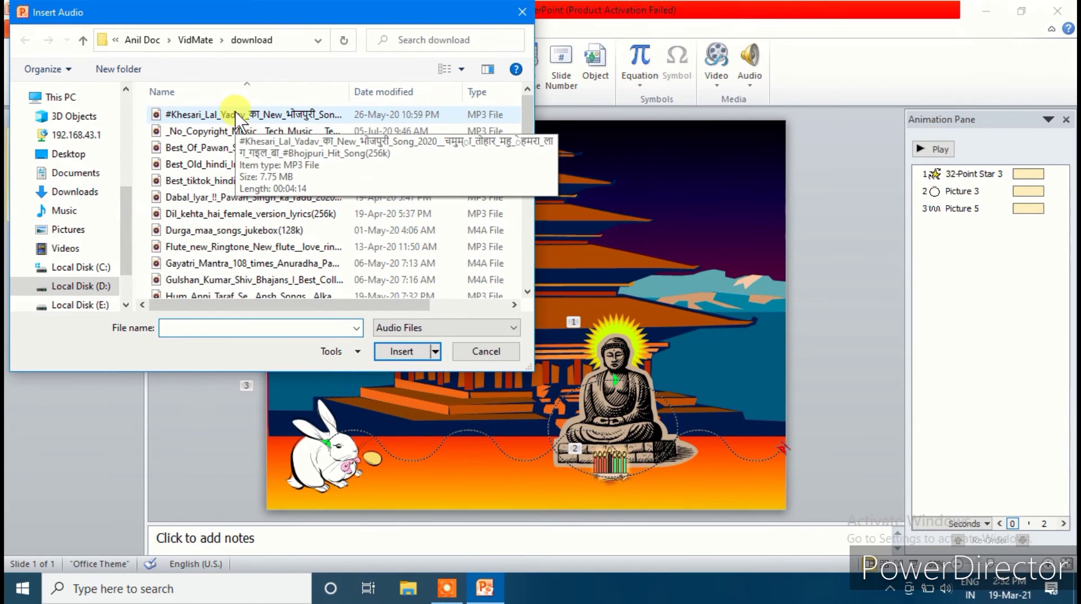
pyautogui.scroll(-4, 242, 234)
pyautogui.scroll(-2, 242, 234)
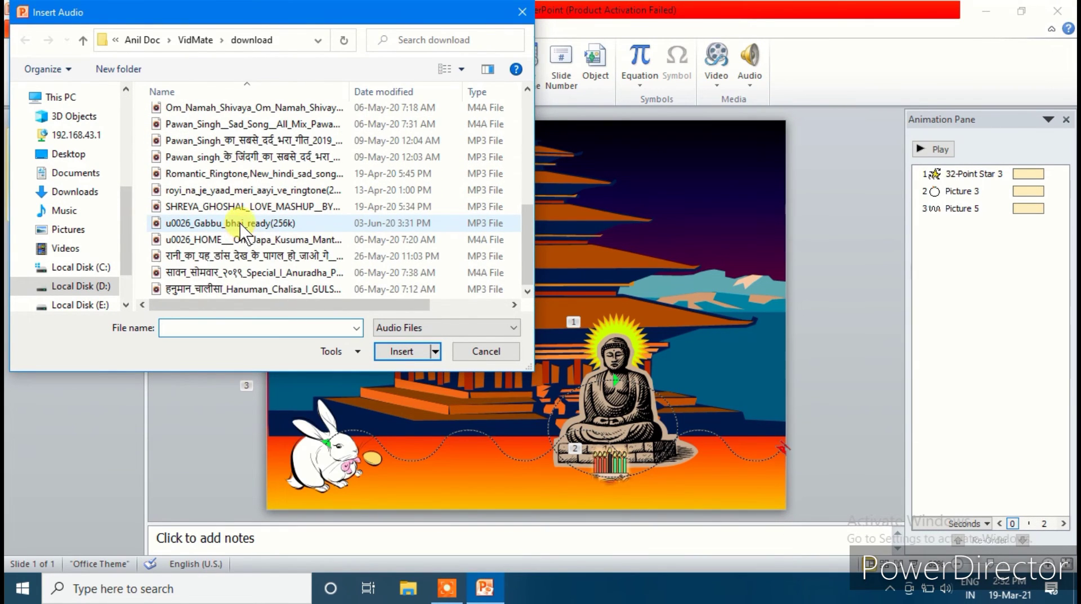
pyautogui.click(225, 190)
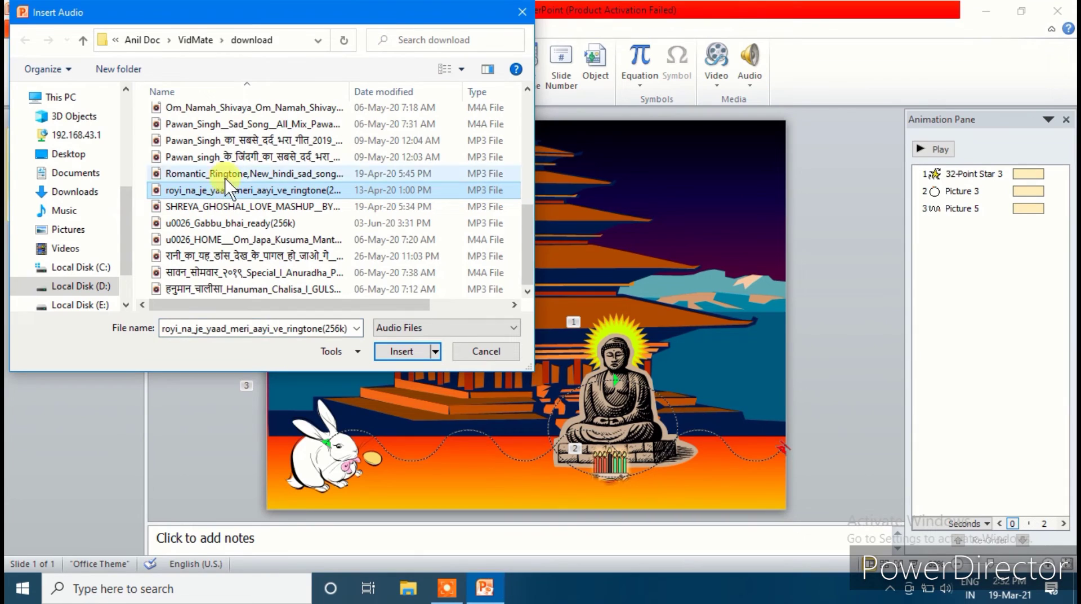
pyautogui.click(228, 156)
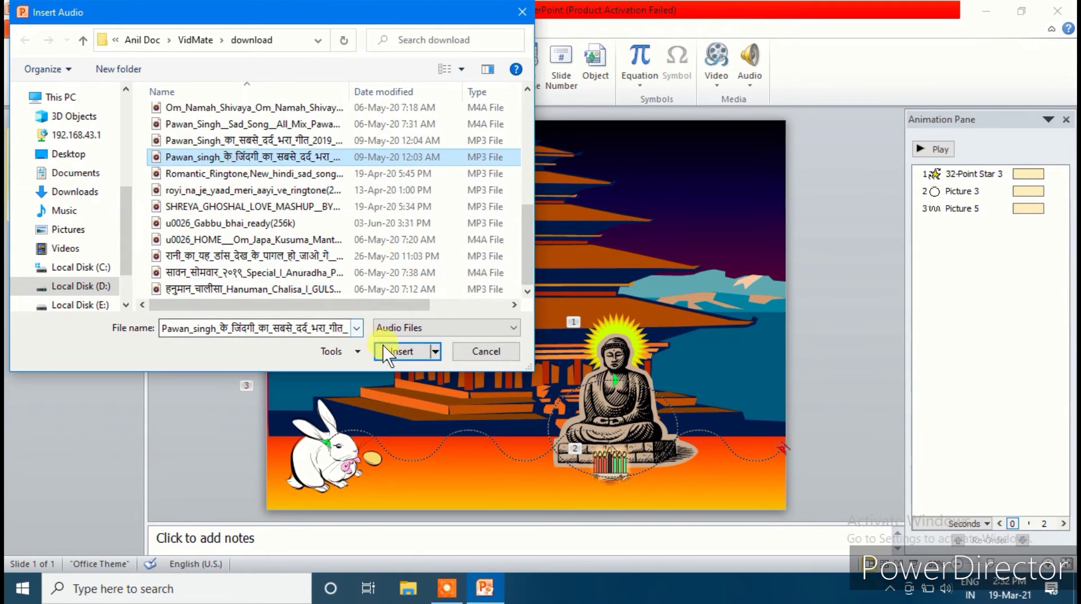
pyautogui.click(397, 352)
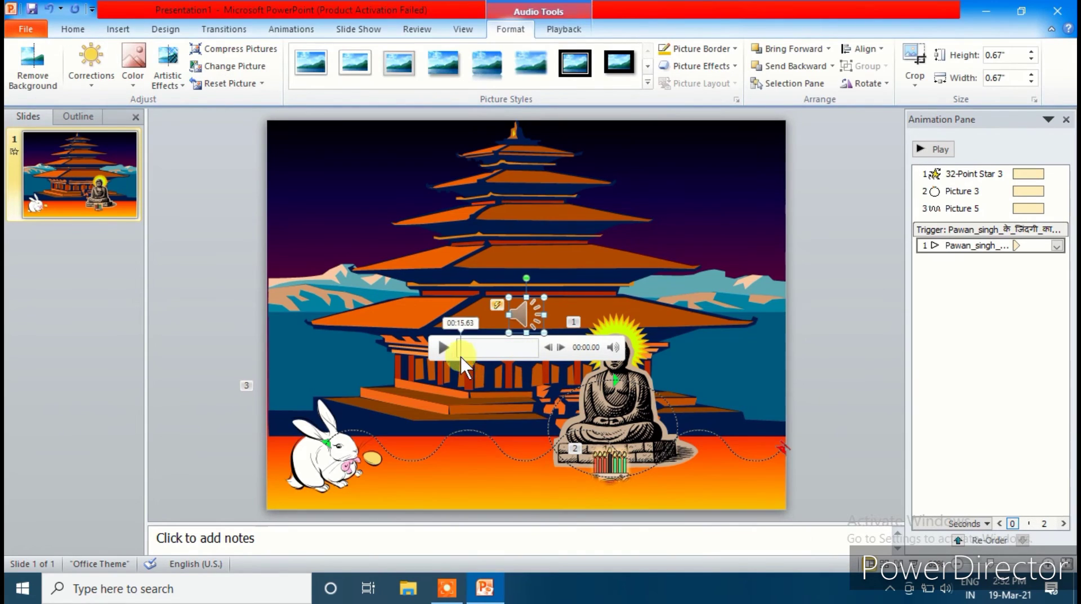
# Put the speaker icon in the top-right corner and move the song's animation to first.
pyautogui.moveTo(521, 314); pyautogui.dragTo(746, 139)
pyautogui.click(826, 235)
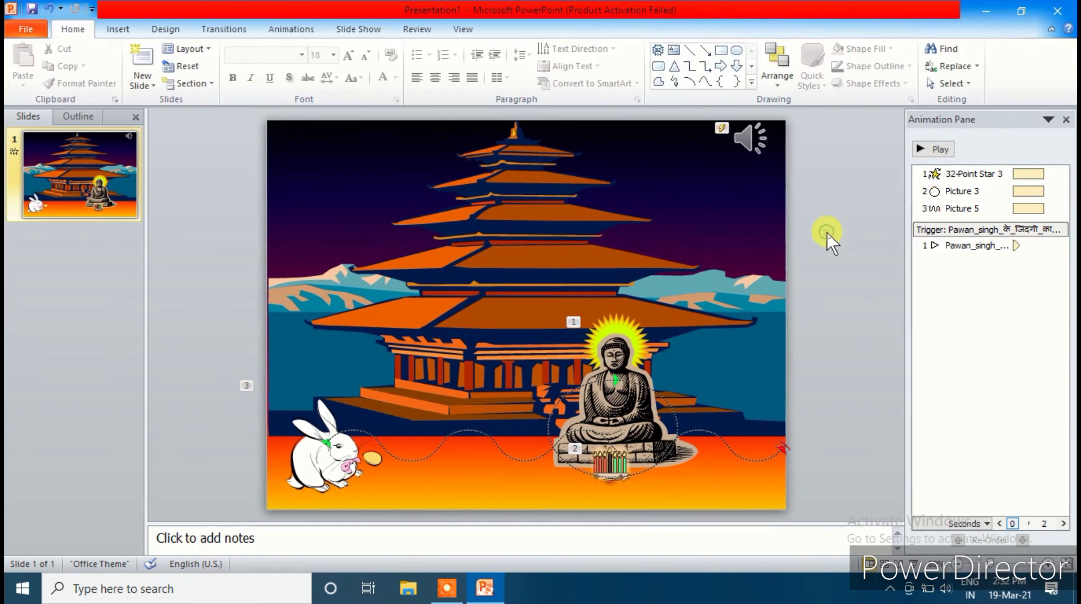
pyautogui.click(964, 246)
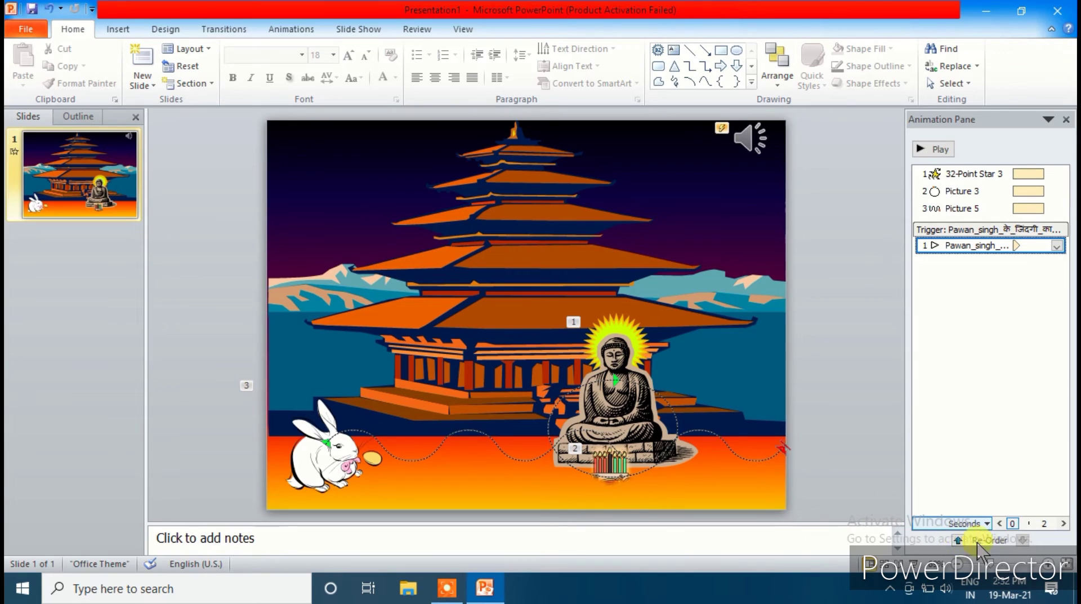
pyautogui.click(958, 540)
pyautogui.click(958, 540)
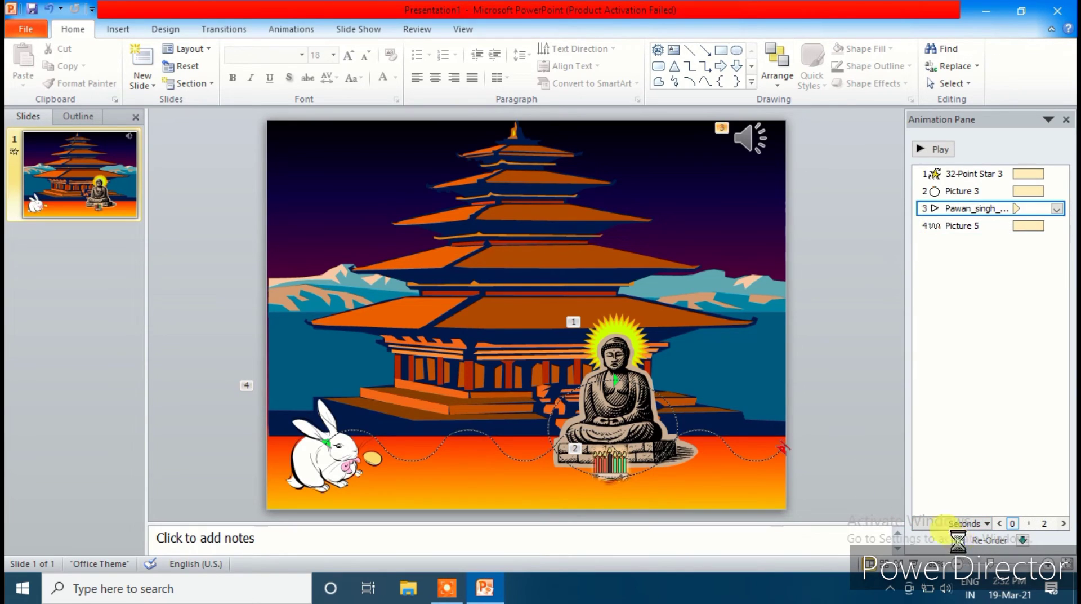
pyautogui.click(958, 540)
pyautogui.click(958, 539)
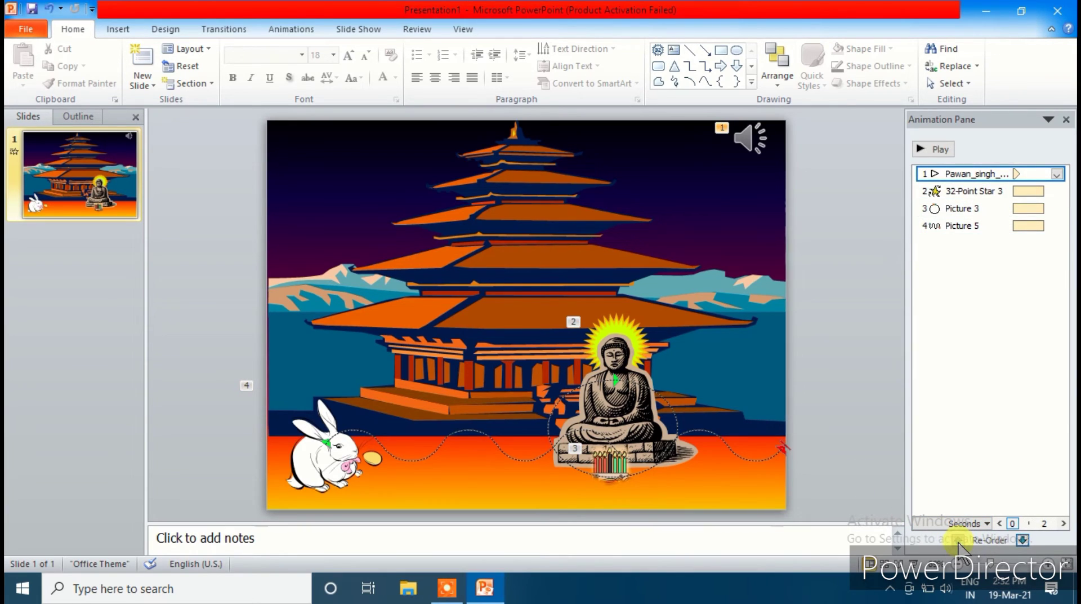
# Review the song animation's options unchanged, then select the star's Spin entry.
pyautogui.click(1057, 174)
pyautogui.click(966, 192)
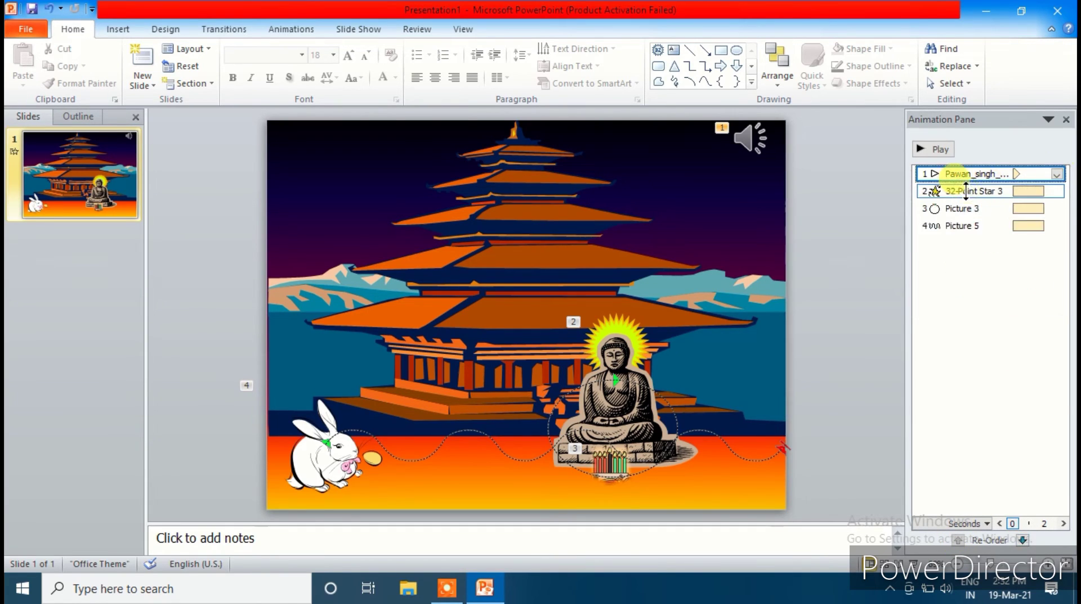
pyautogui.click(1011, 192)
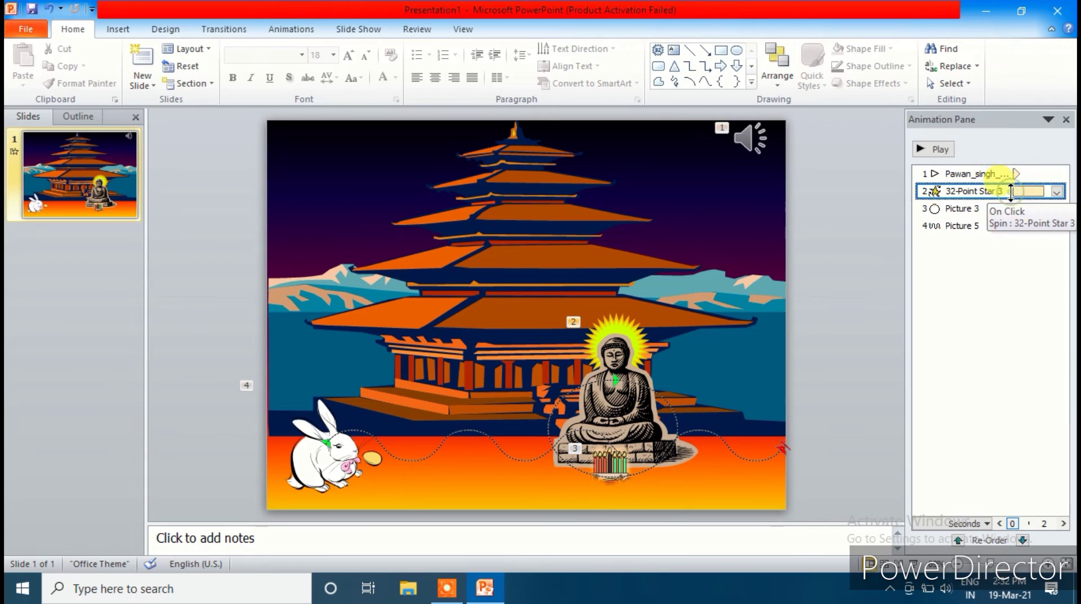
# Set 32-Point Star 3's Spin to start With Previous and repeat Until End of Slide.
pyautogui.click(1058, 192)
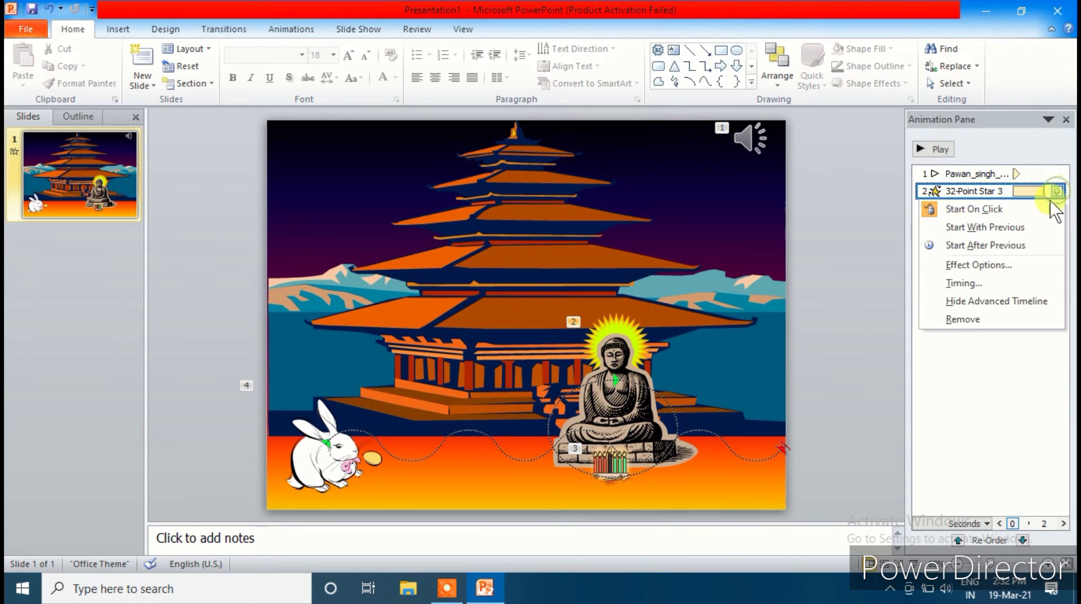
pyautogui.click(965, 283)
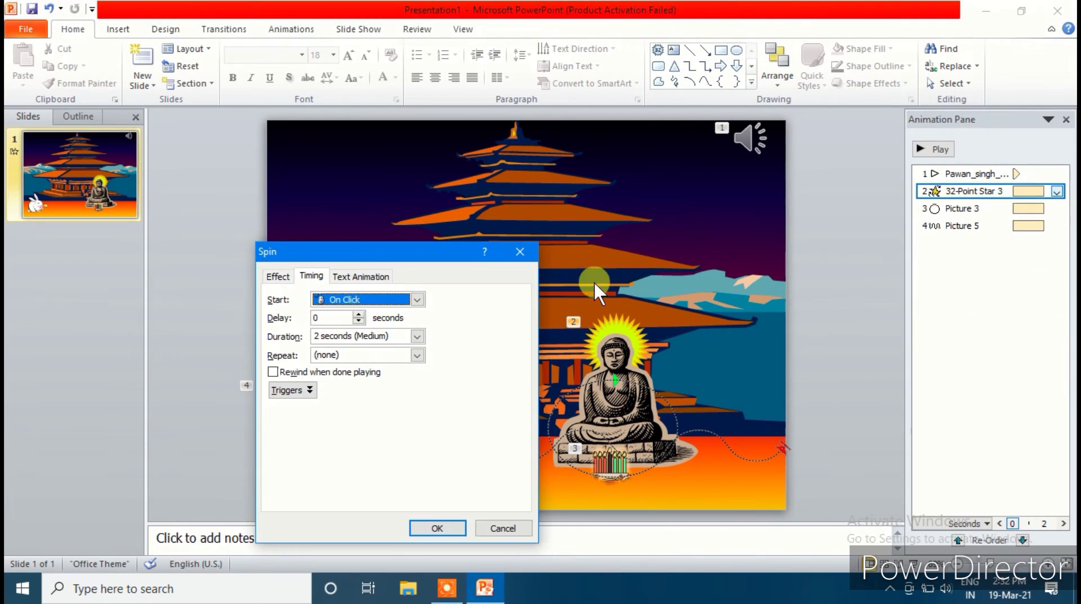
pyautogui.click(417, 300)
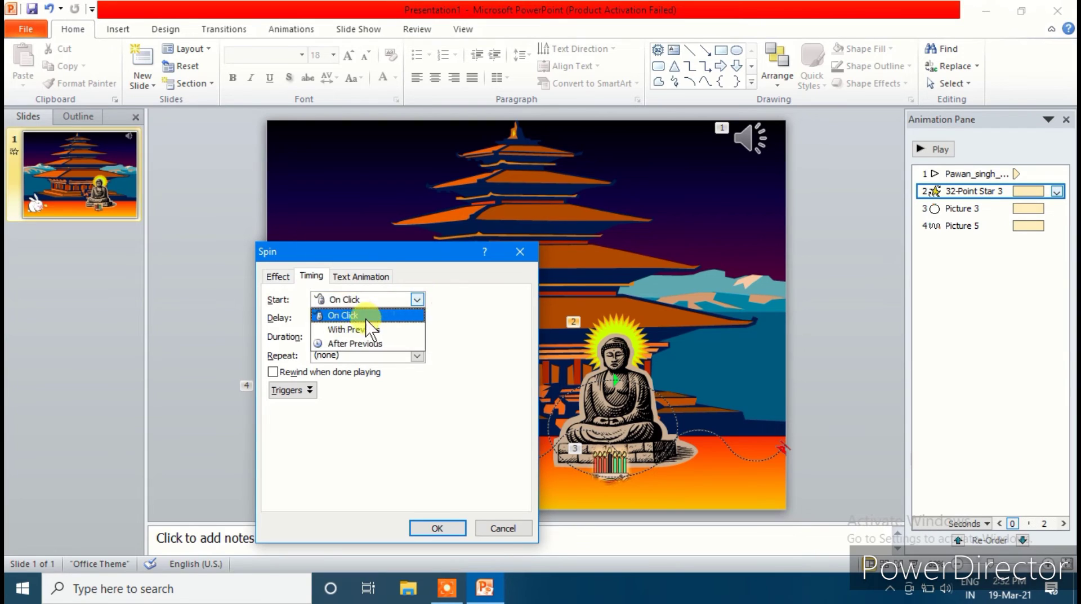
pyautogui.click(342, 329)
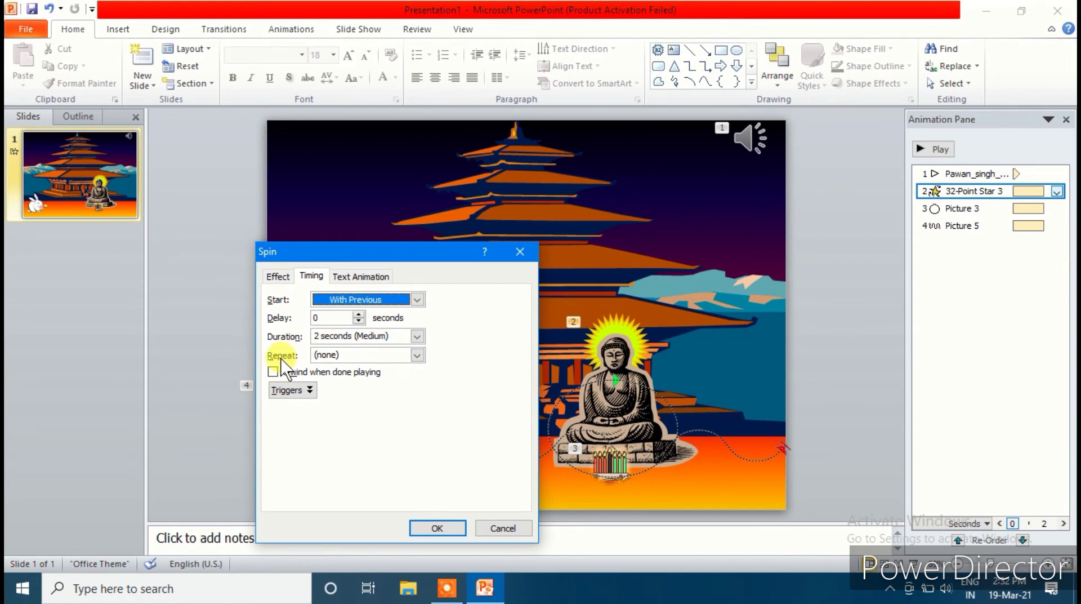
pyautogui.click(418, 355)
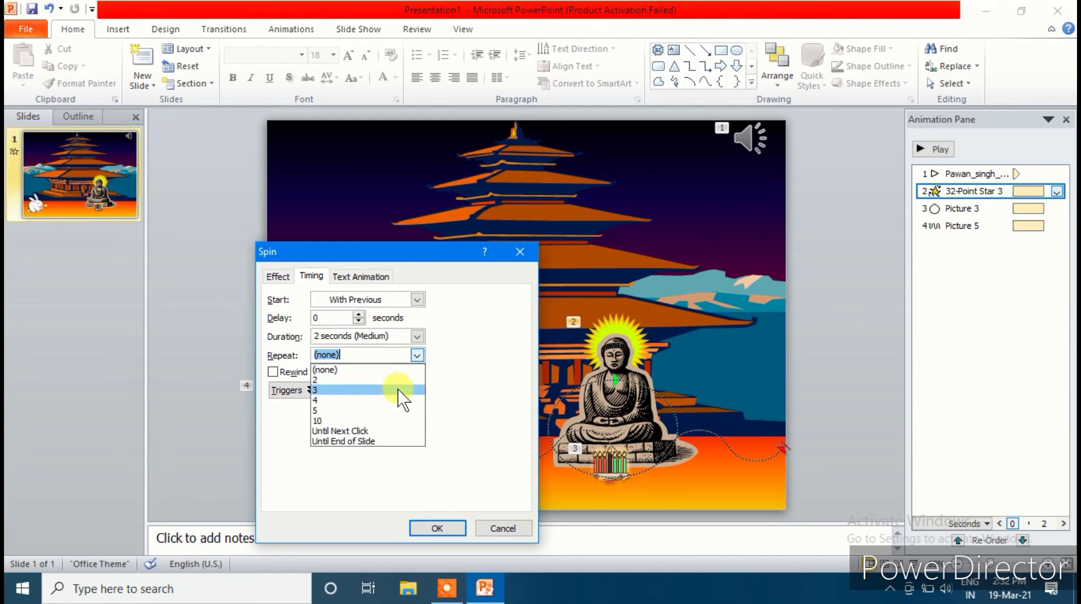
pyautogui.click(332, 442)
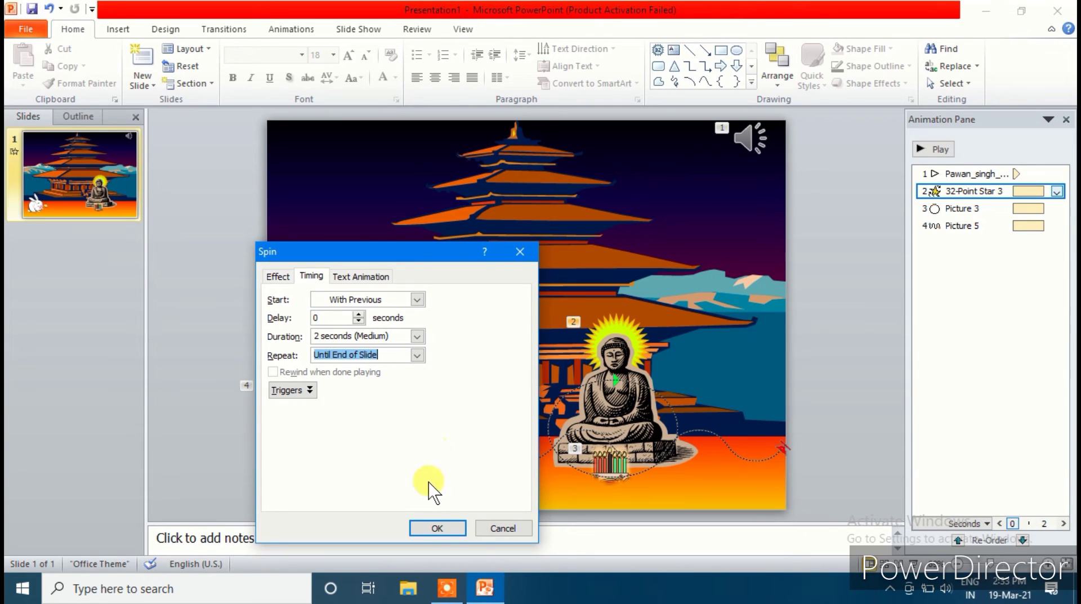
pyautogui.click(437, 528)
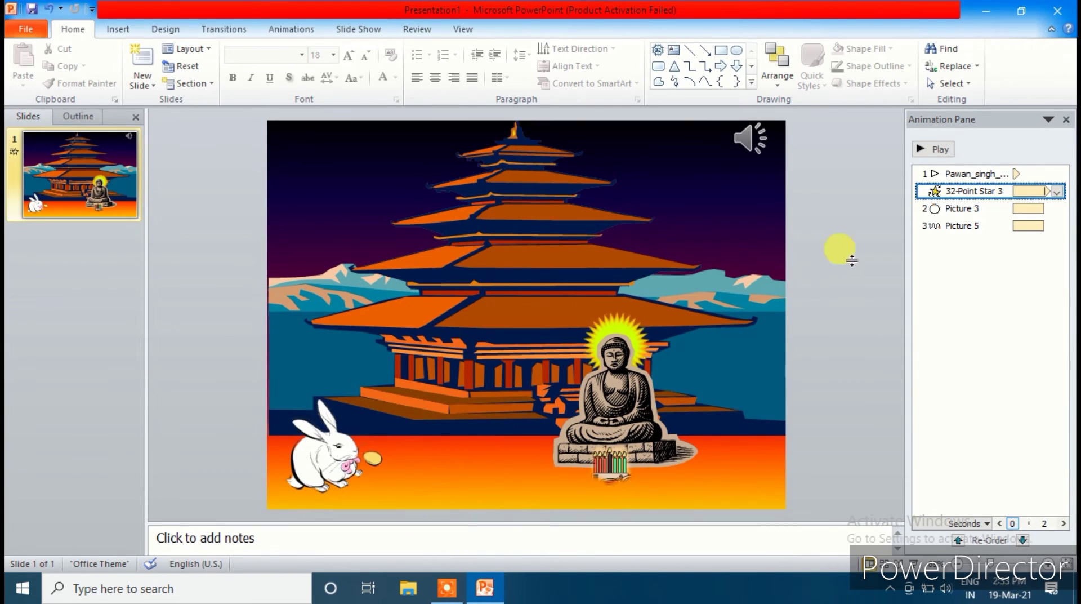
# Set Picture 3's Circle animation to start With Previous and repeat Until End of Slide.
pyautogui.click(968, 208)
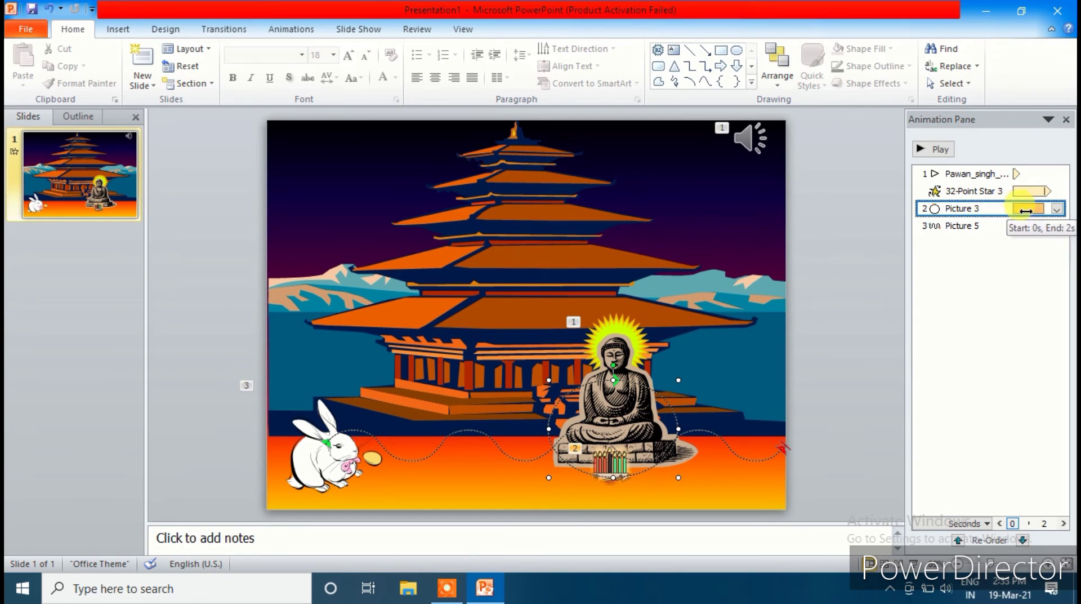
pyautogui.click(1058, 210)
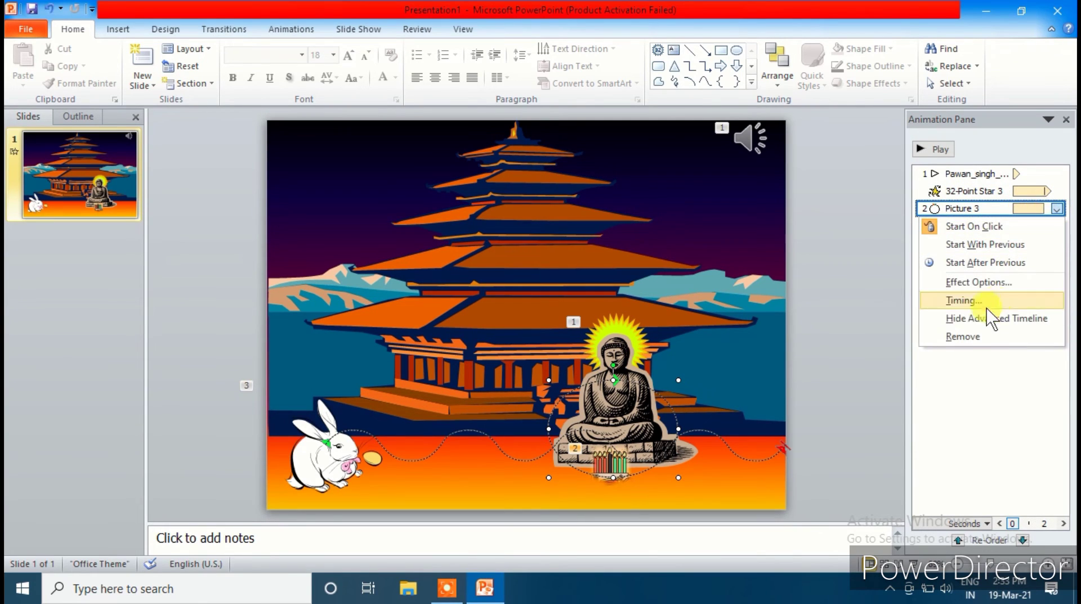
pyautogui.click(963, 299)
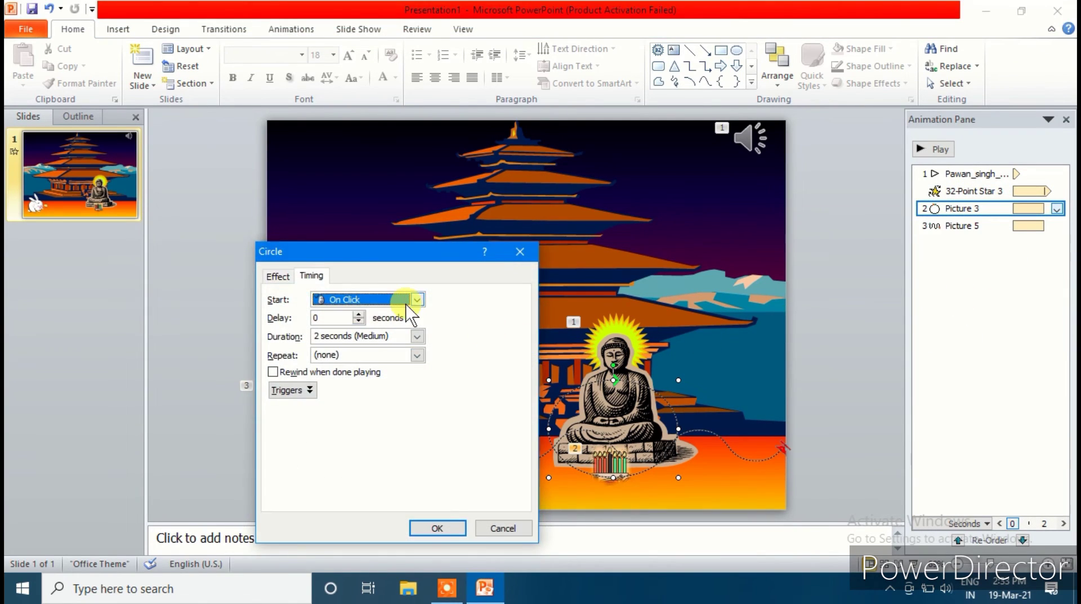
pyautogui.click(418, 300)
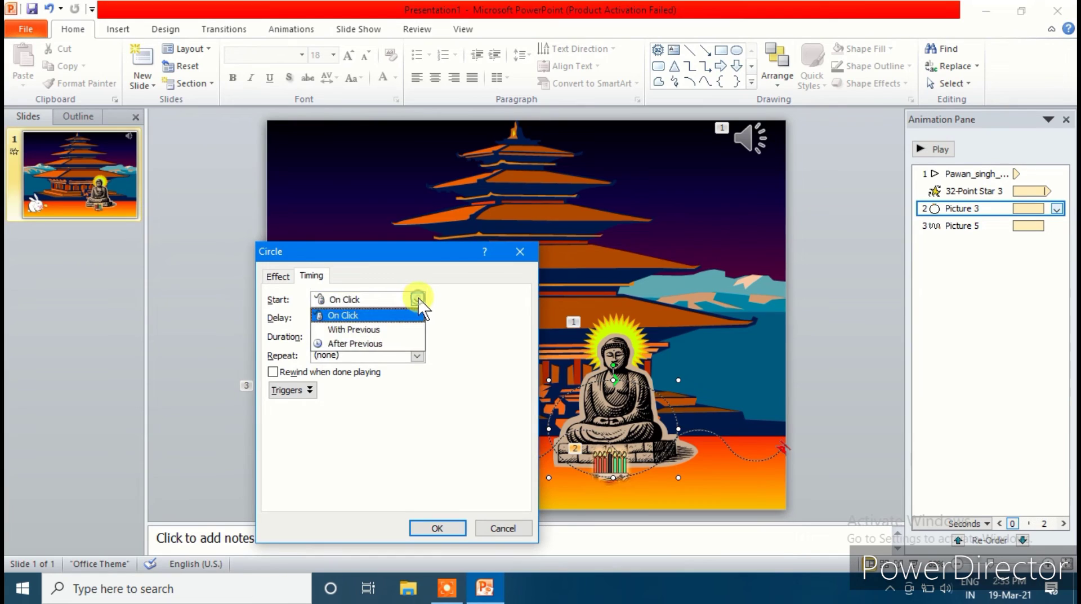
pyautogui.click(341, 330)
pyautogui.click(417, 355)
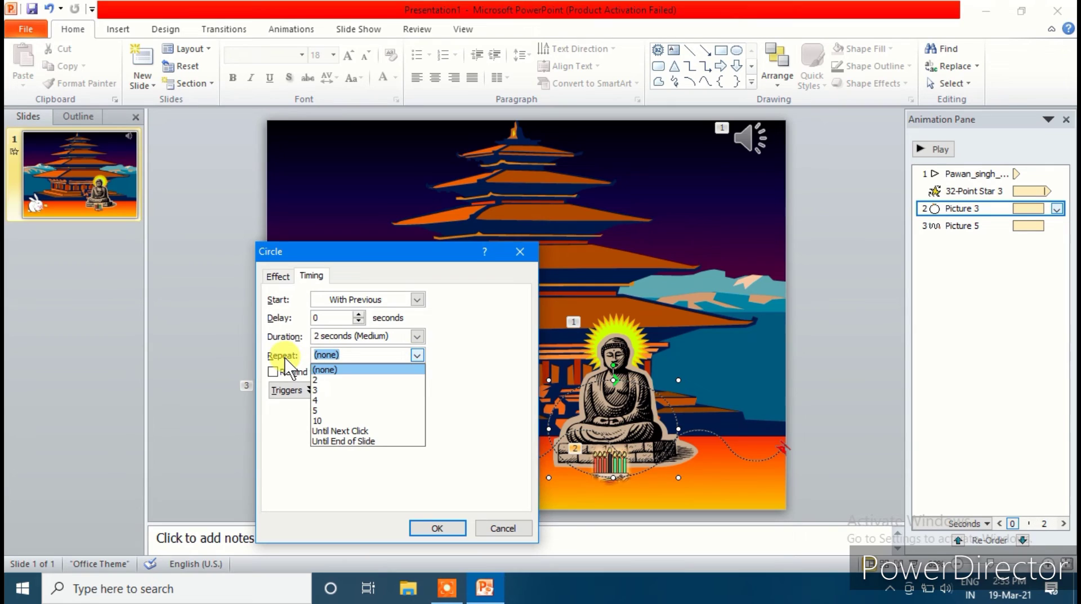
pyautogui.click(341, 441)
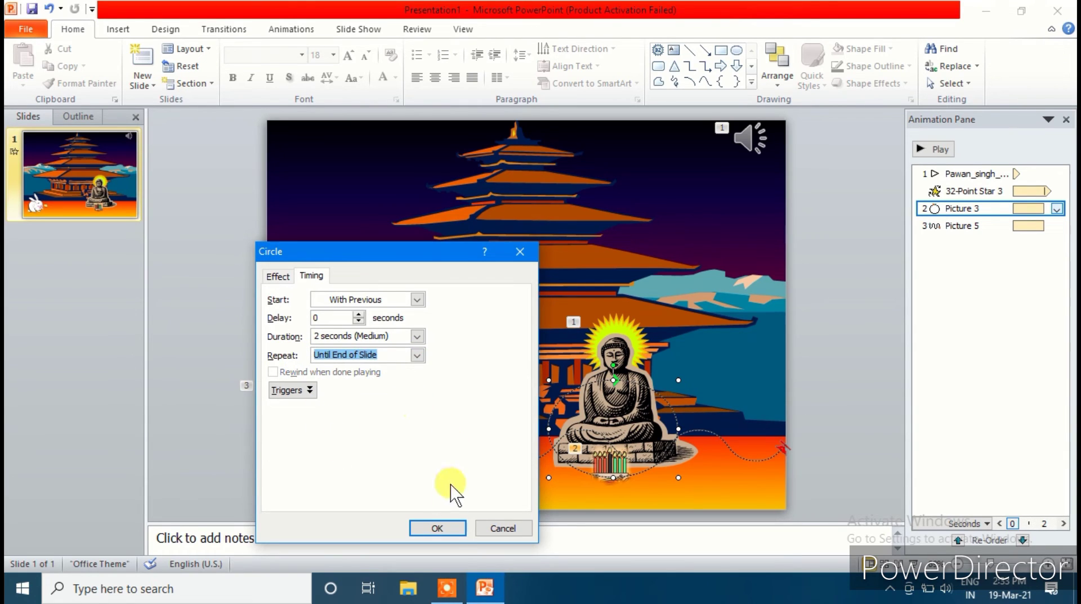
pyautogui.click(437, 528)
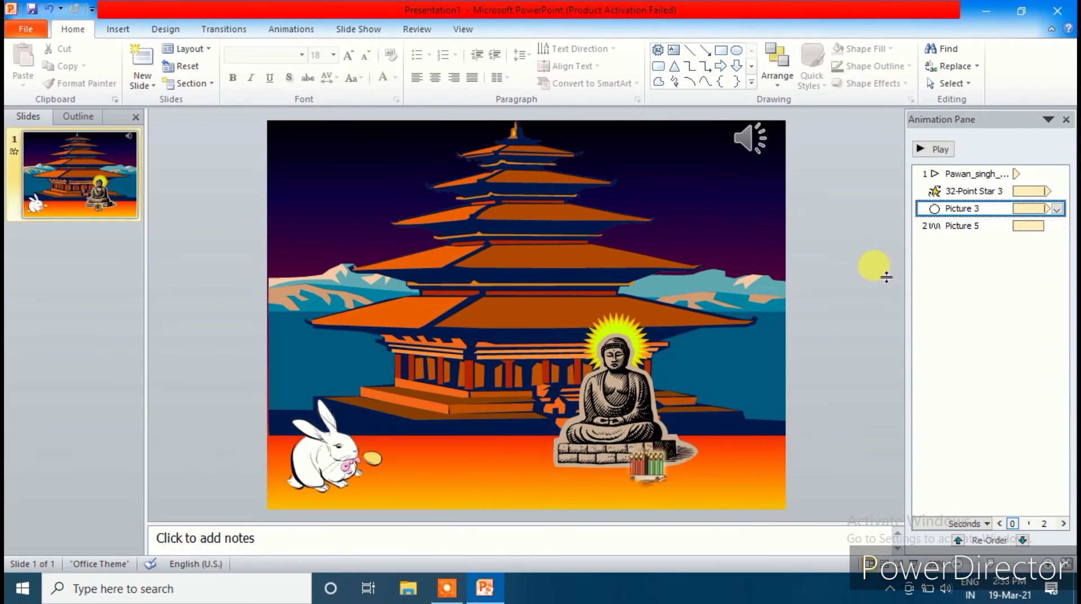
# Set Picture 5's Sine Wave to start With Previous and repeat Until End of Slide.
pyautogui.click(947, 226)
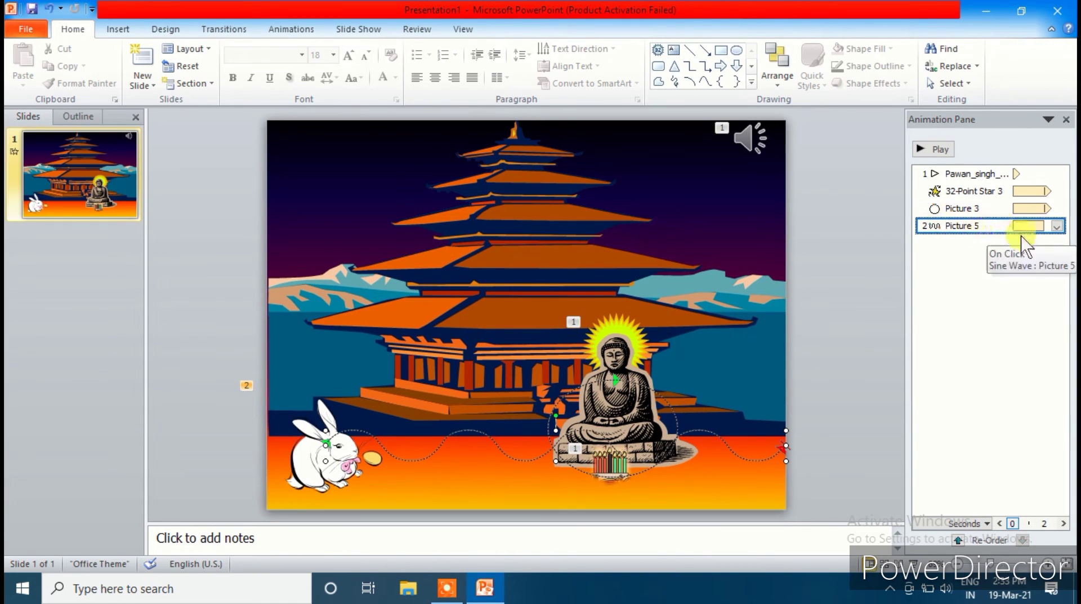
pyautogui.click(1058, 226)
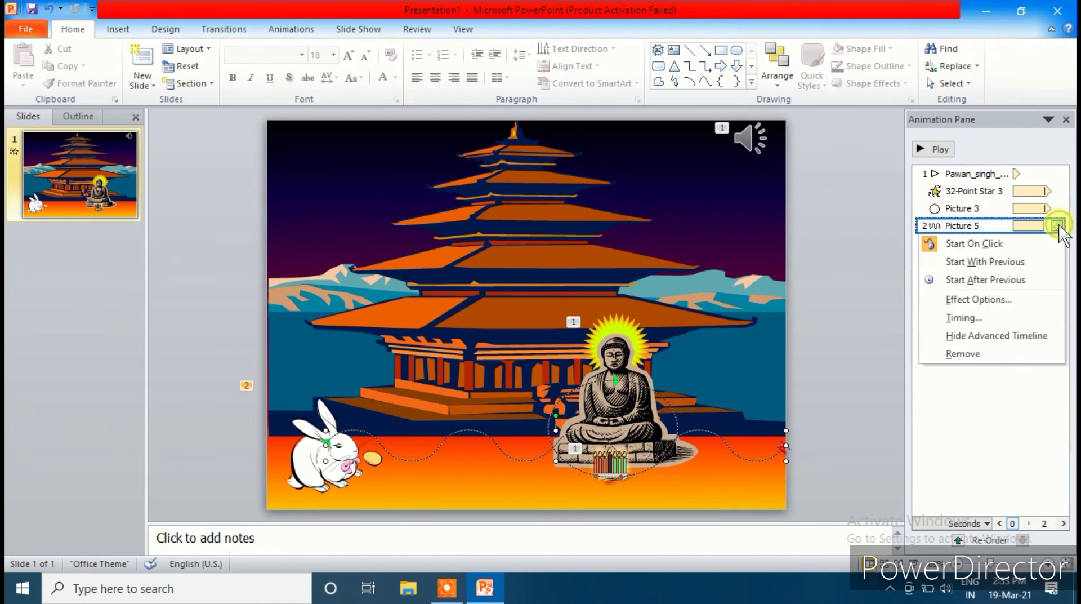
pyautogui.click(965, 319)
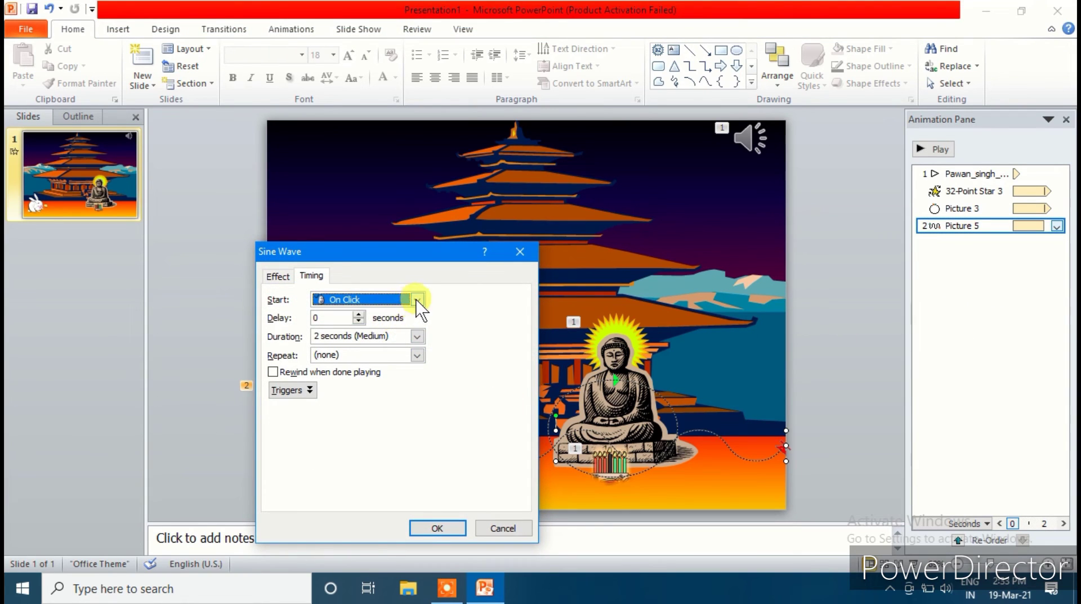
pyautogui.click(417, 299)
pyautogui.click(348, 327)
pyautogui.click(415, 357)
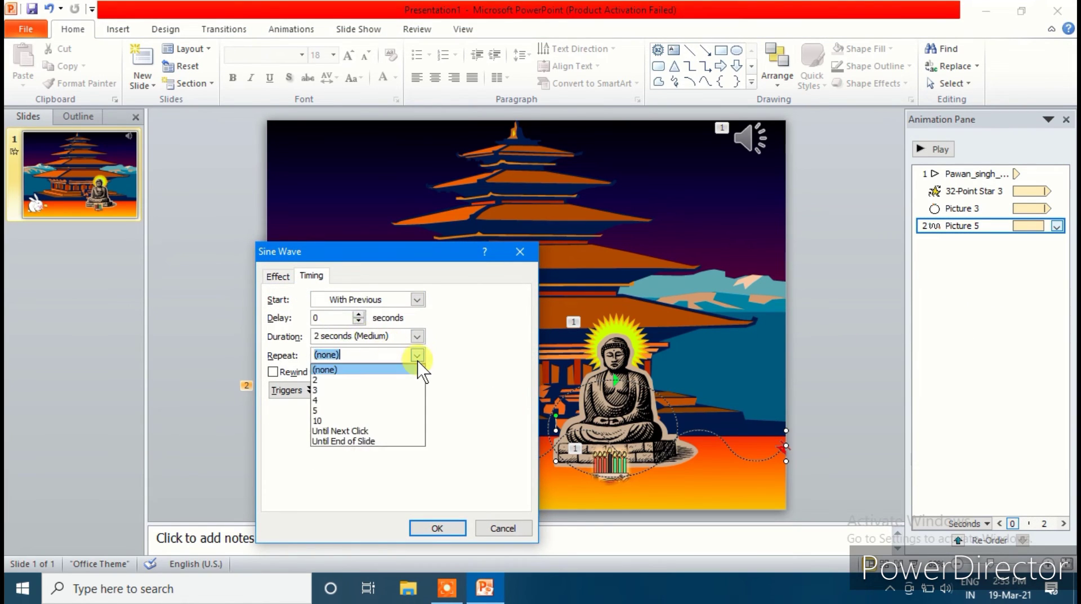
pyautogui.click(336, 441)
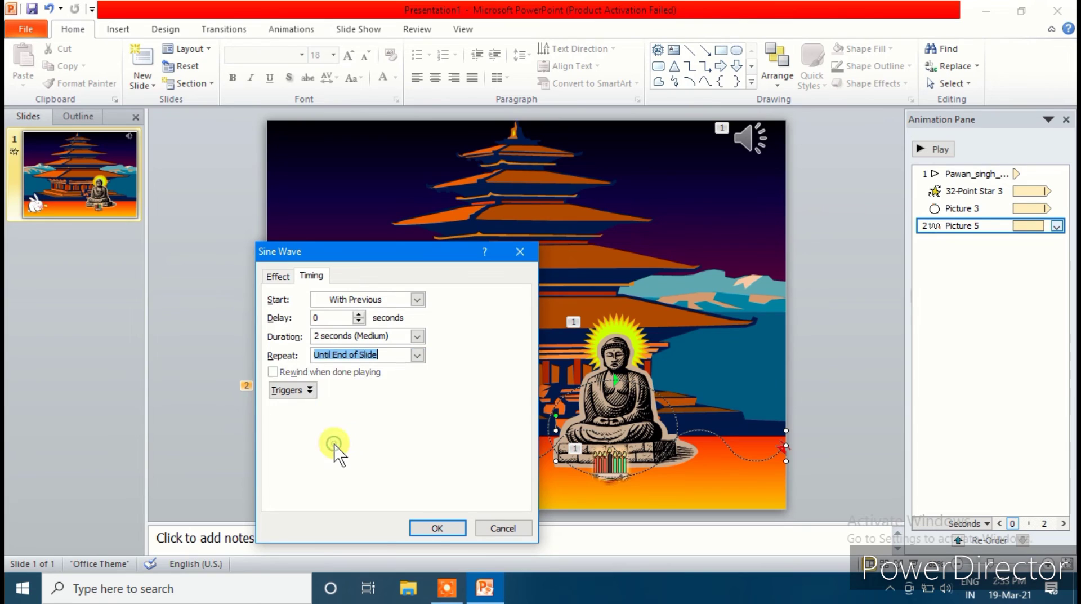
pyautogui.click(434, 528)
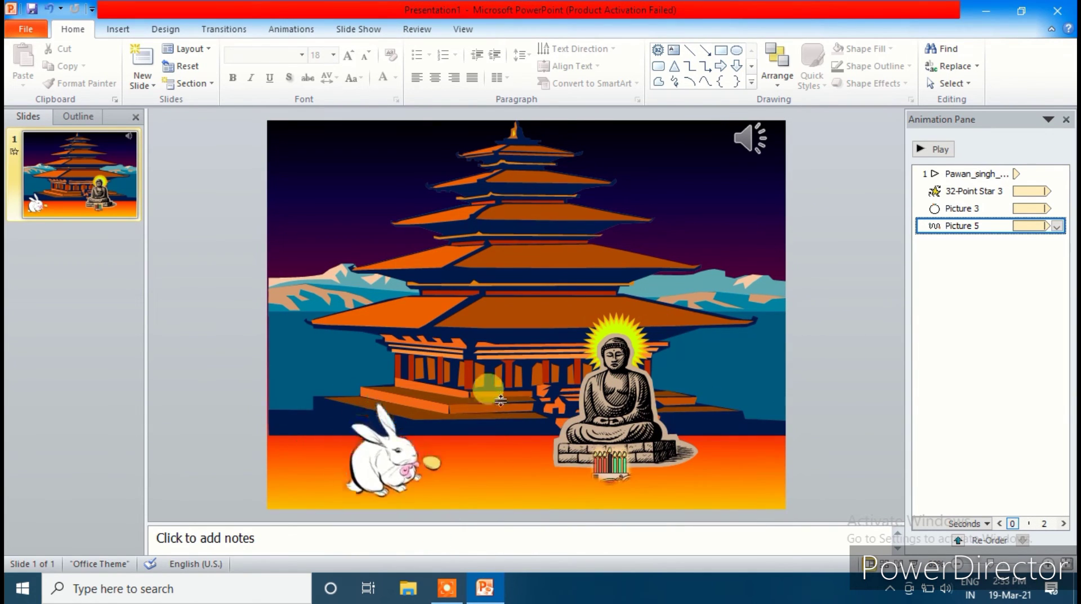
pyautogui.click(736, 396)
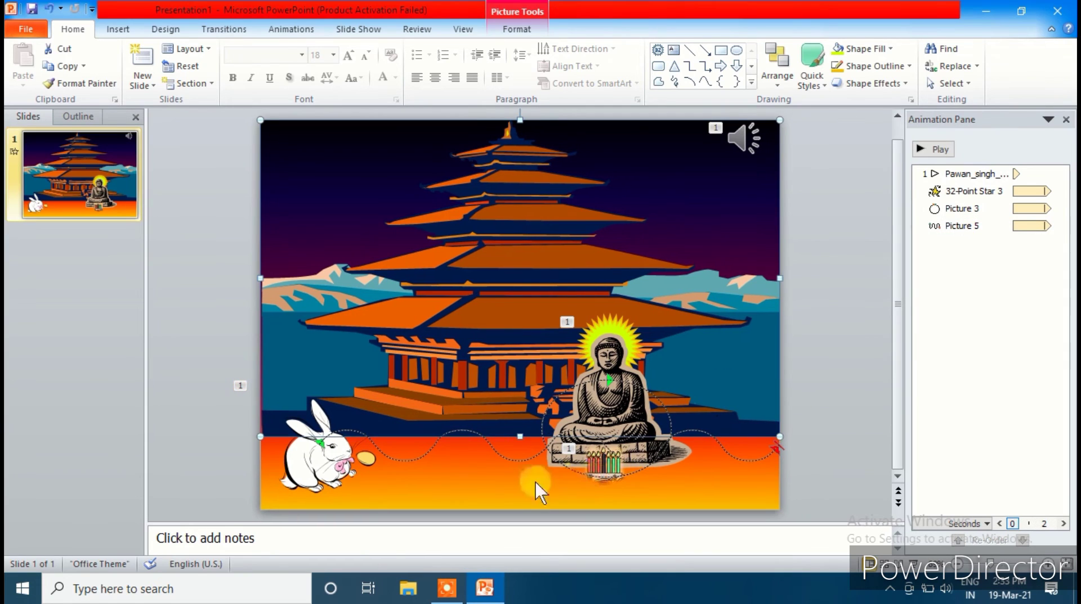
pyautogui.click(943, 191)
pyautogui.click(944, 172)
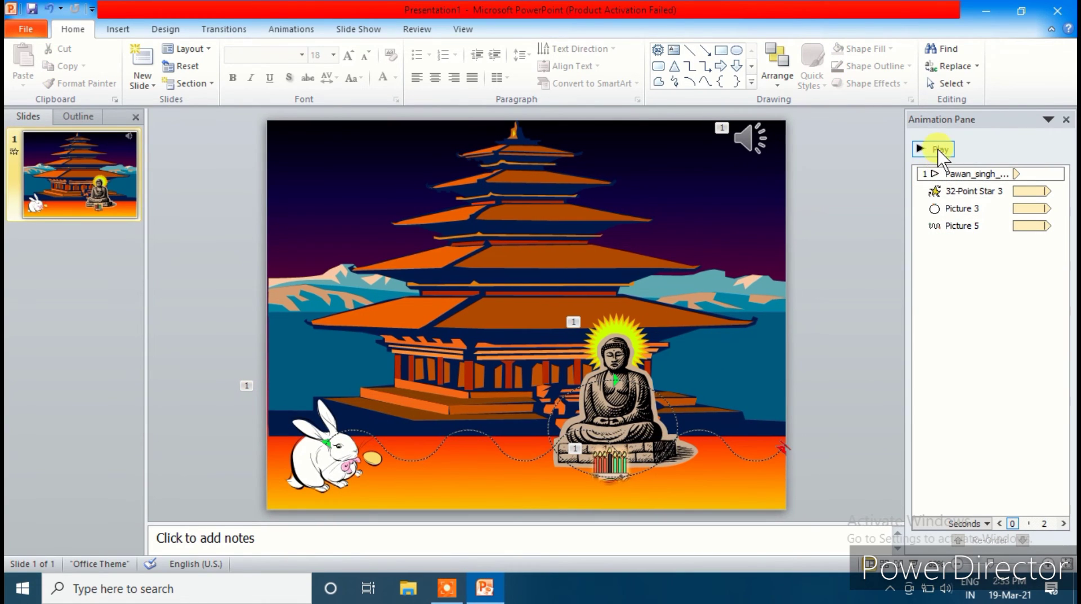
pyautogui.click(938, 150)
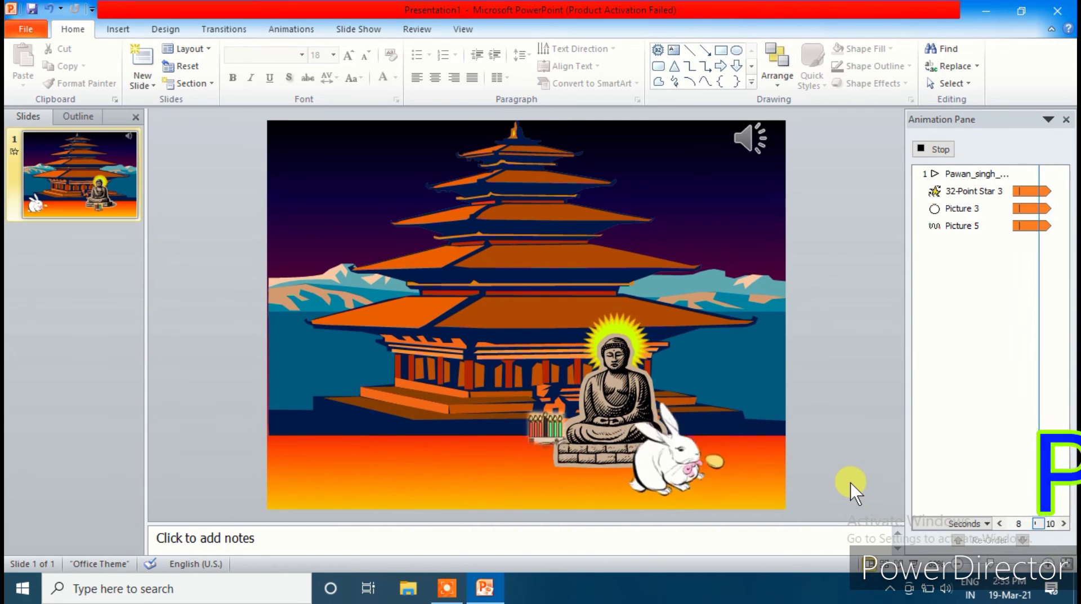
pyautogui.click(946, 588)
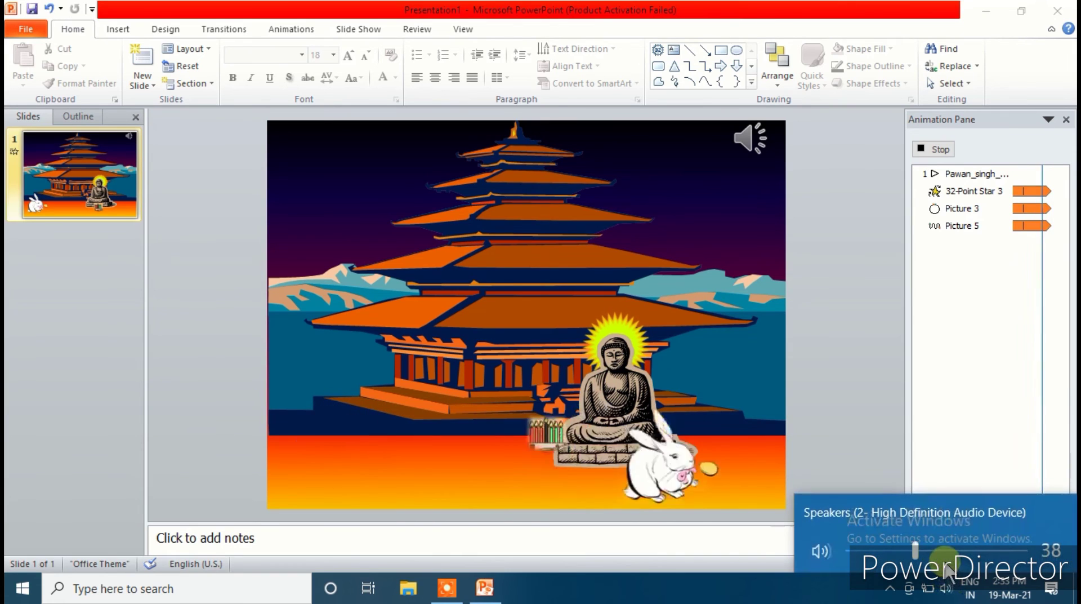
pyautogui.moveTo(946, 557); pyautogui.dragTo(985, 551)
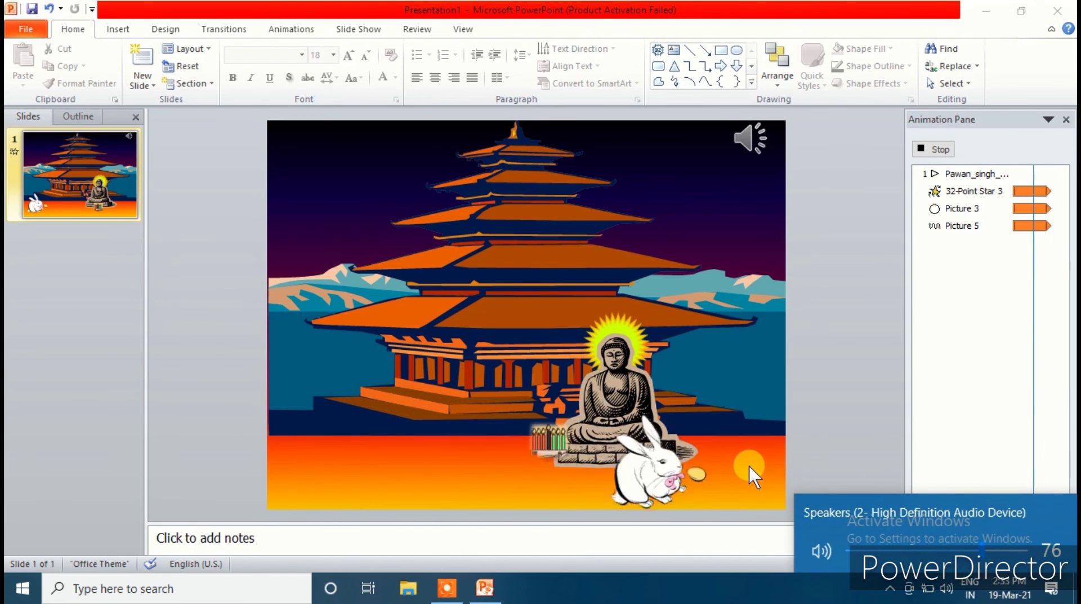
pyautogui.click(749, 465)
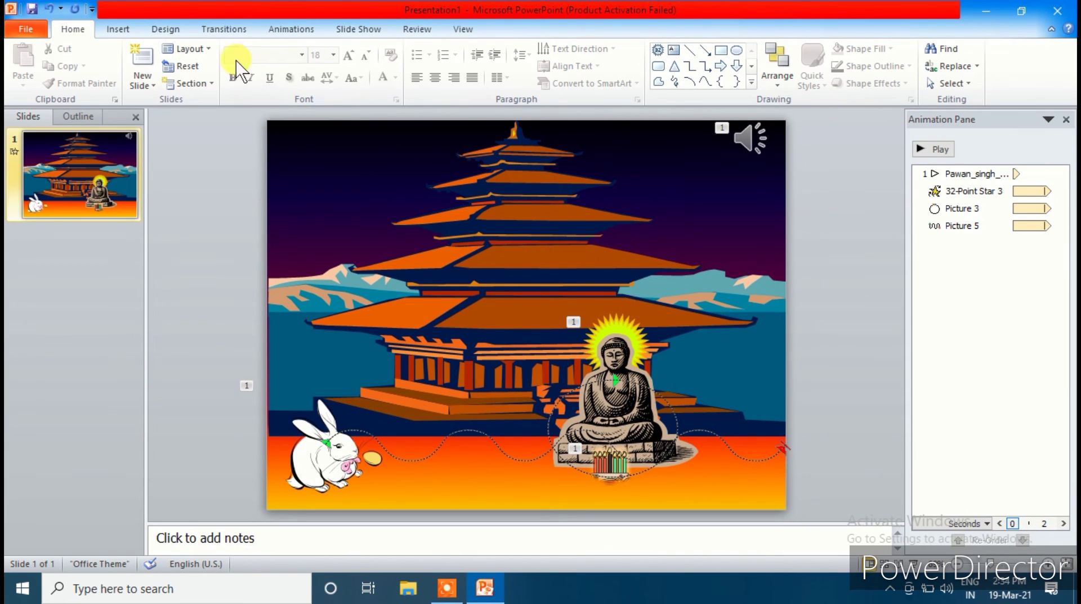
# Enable Advance Slide After 00:00.00 and run the slide show full screen with F5.
pyautogui.click(220, 29)
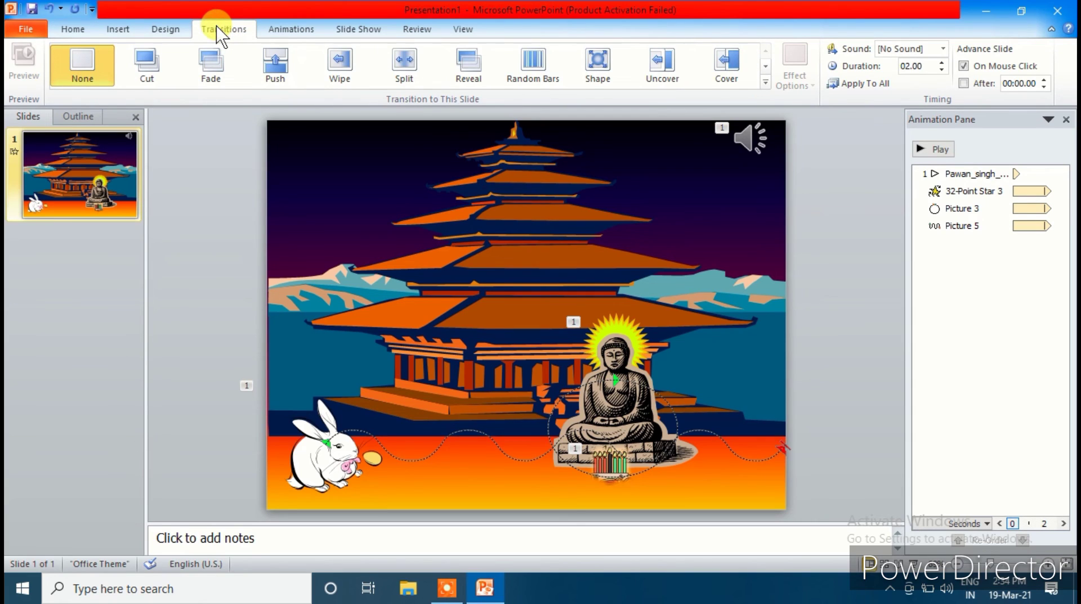
pyautogui.click(964, 83)
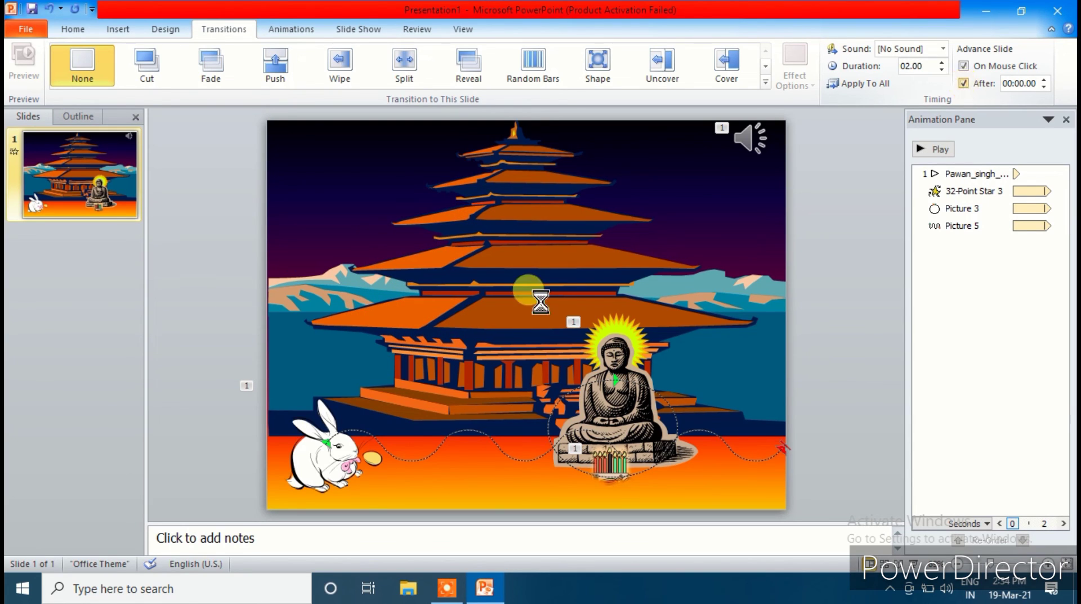
pyautogui.press('F5')
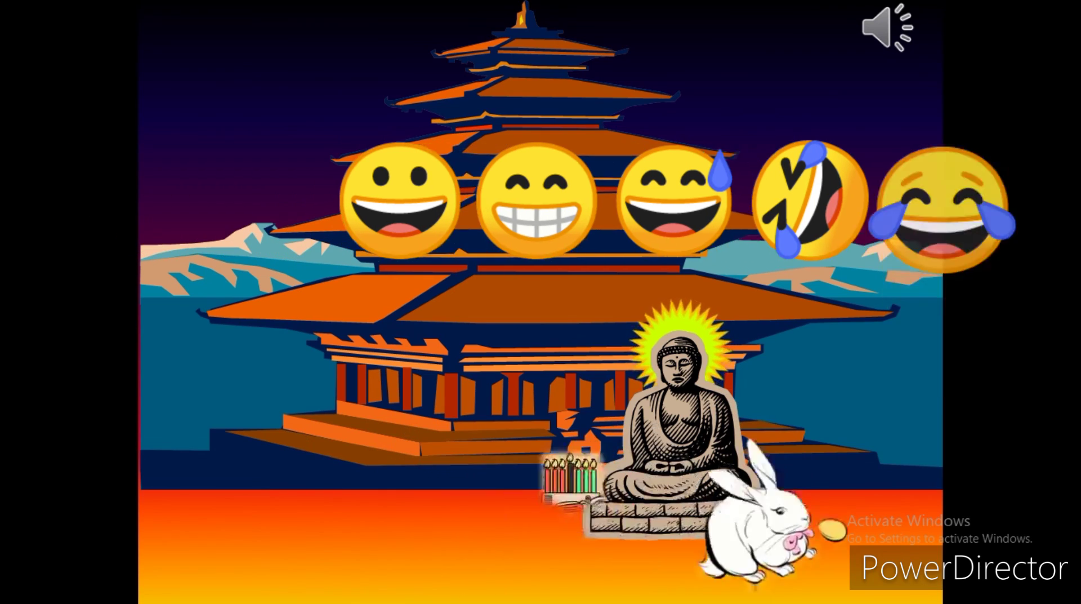
pyautogui.rightClick(304, 198)
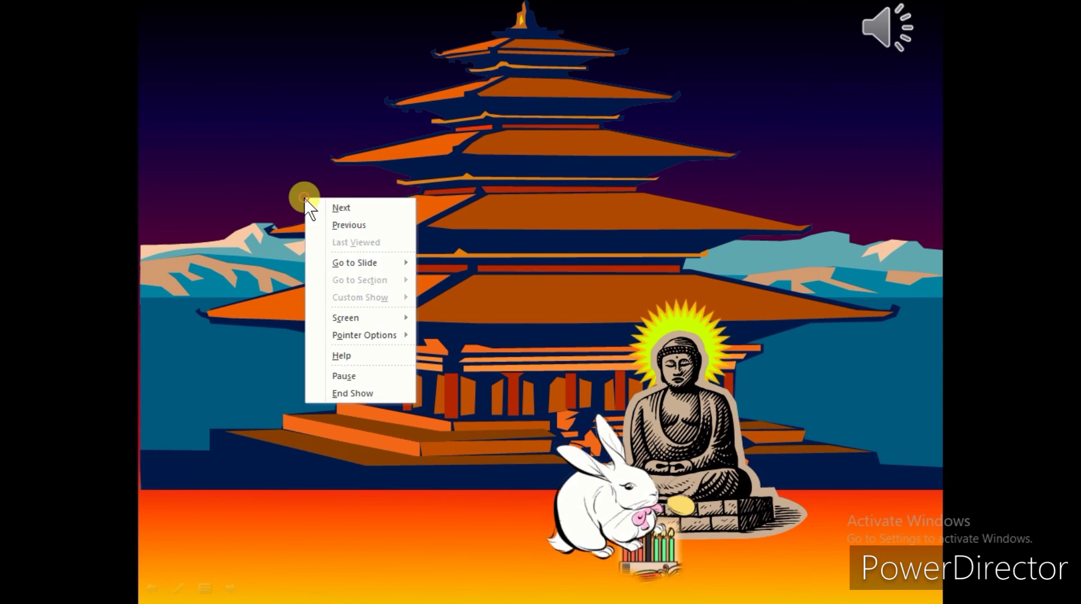
pyautogui.click(338, 393)
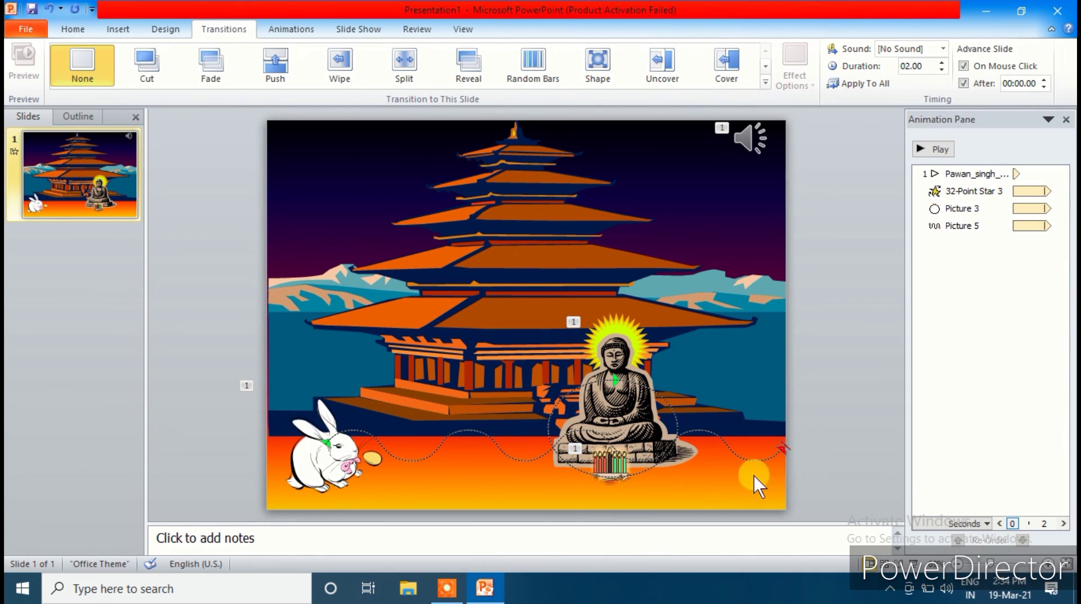
# Save the presentation as Presentation1 in the Documents folder.
pyautogui.click(18, 30)
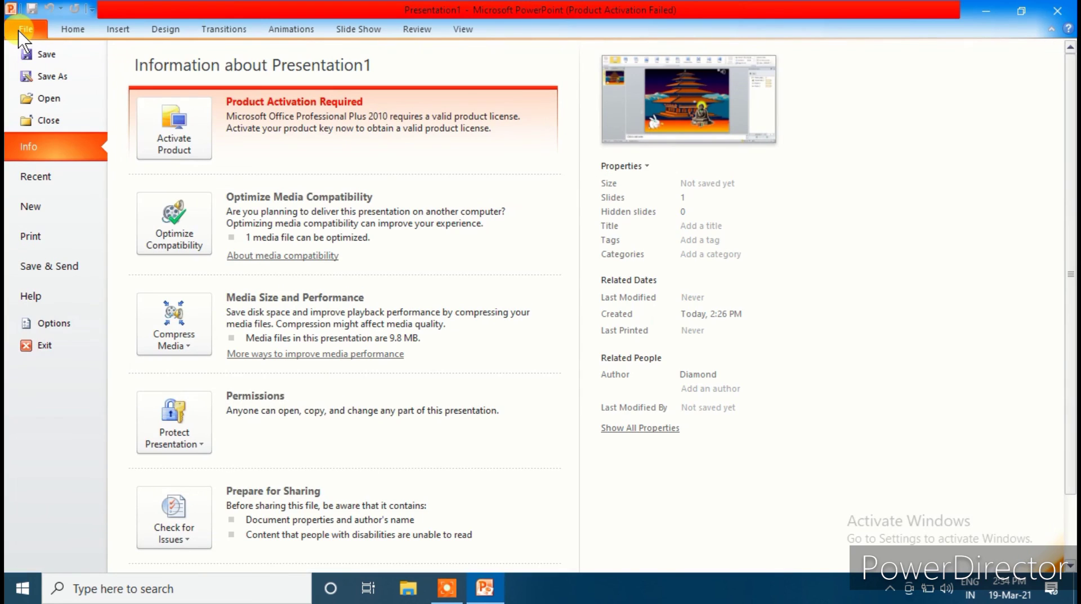
pyautogui.click(40, 55)
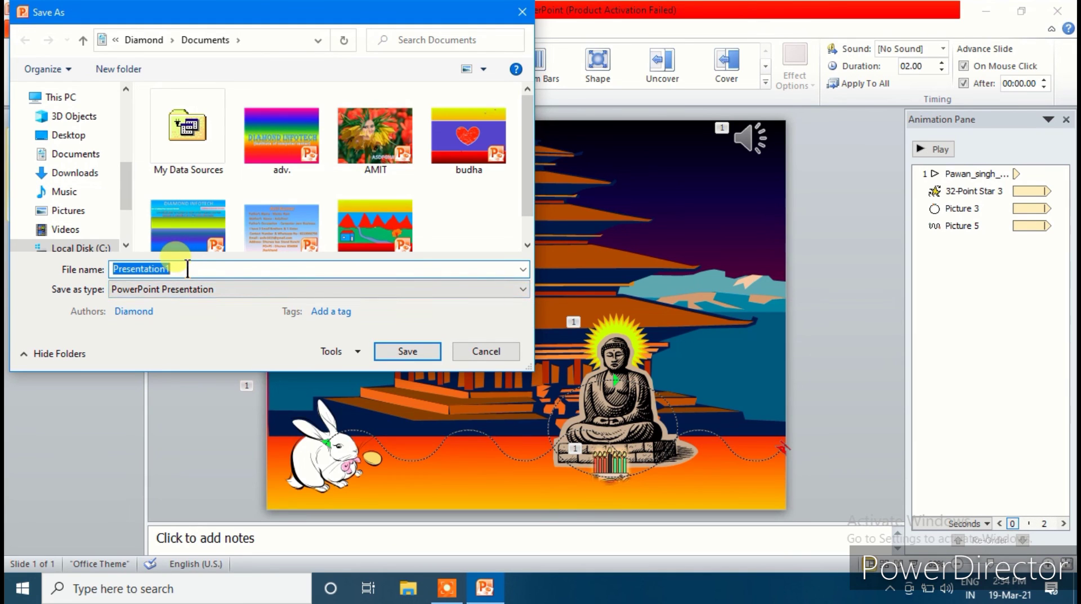
pyautogui.click(400, 354)
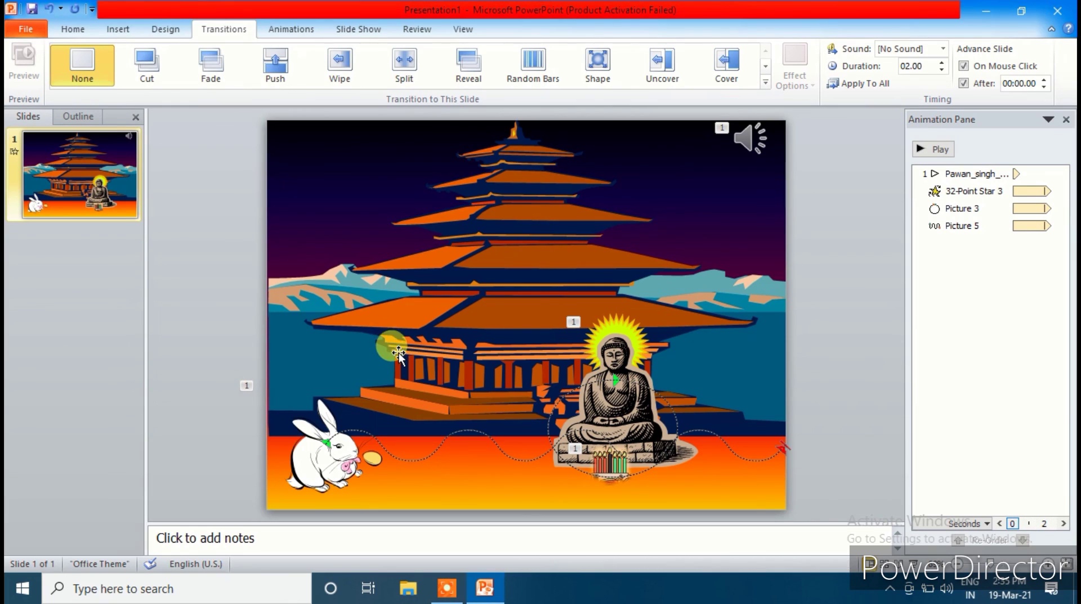